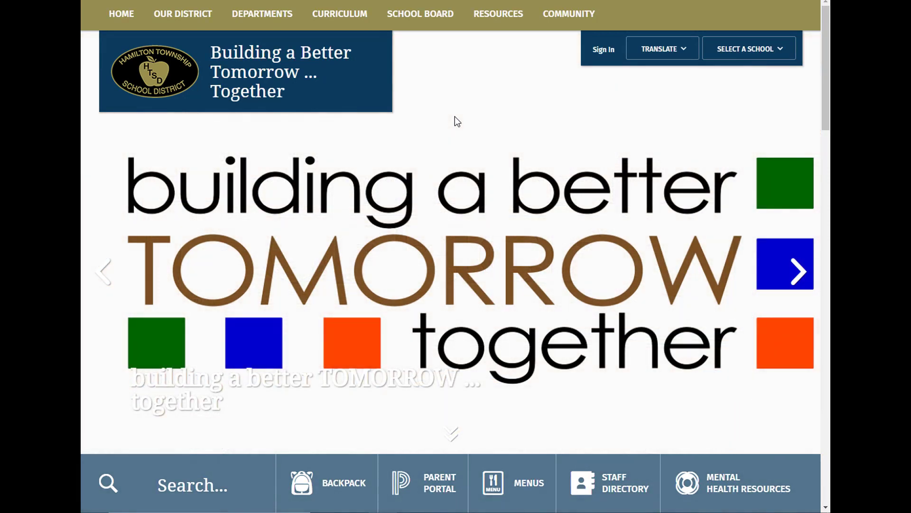
Go to the Central Registration and Residency page from the Departments menu
mouse_move(265, 22)
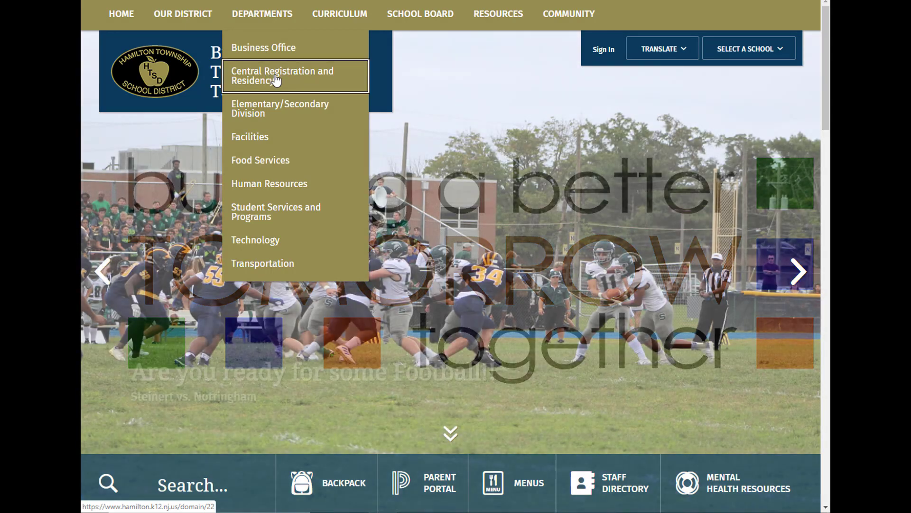
click(276, 81)
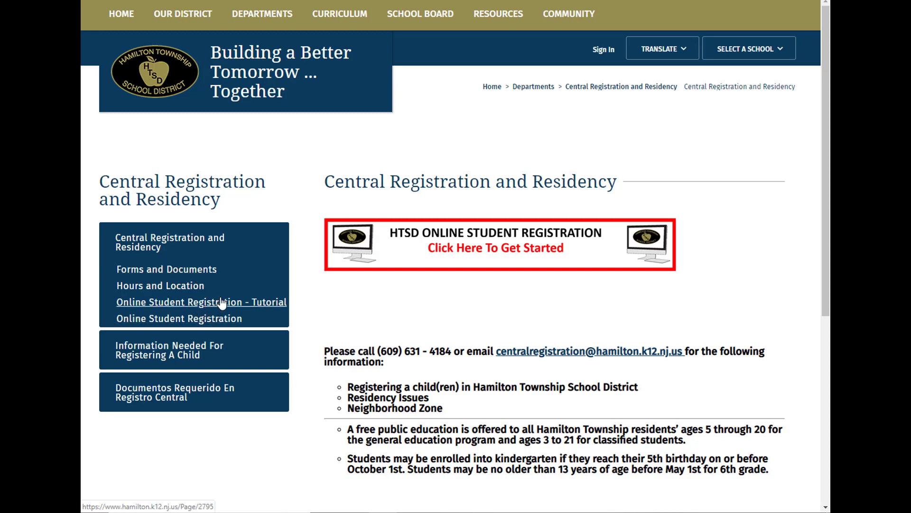
Launch the HTSD Online Student Registration site from the 'Click Here To Get Started' banner
click(462, 251)
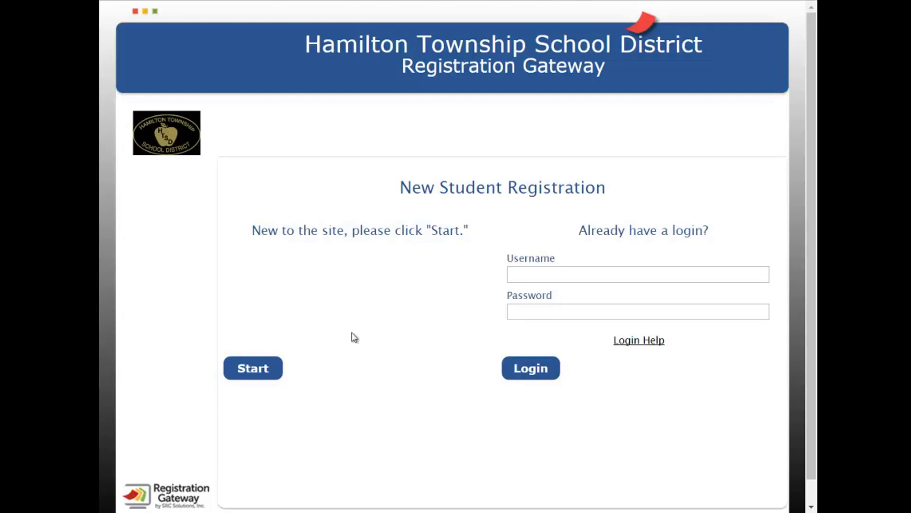
Start a new registration, confirm 'I'm ready to begin', and save to reach account creation
click(251, 375)
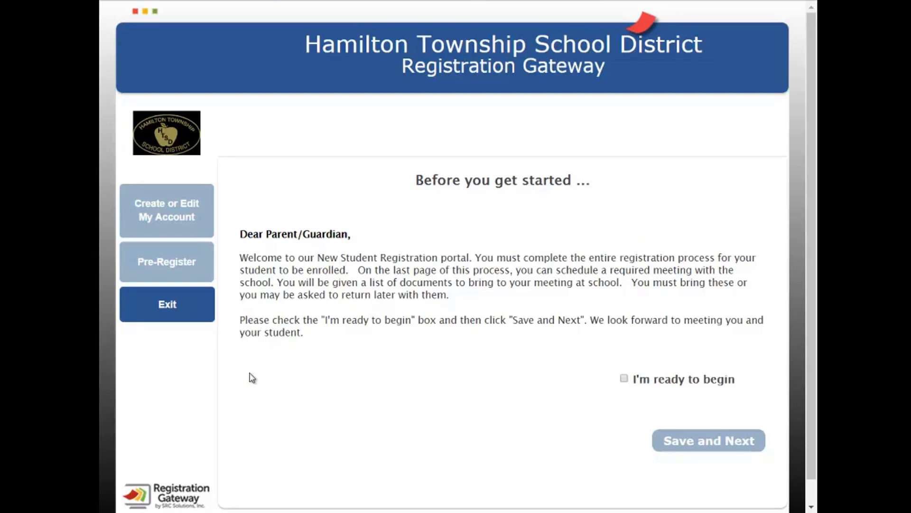
click(624, 378)
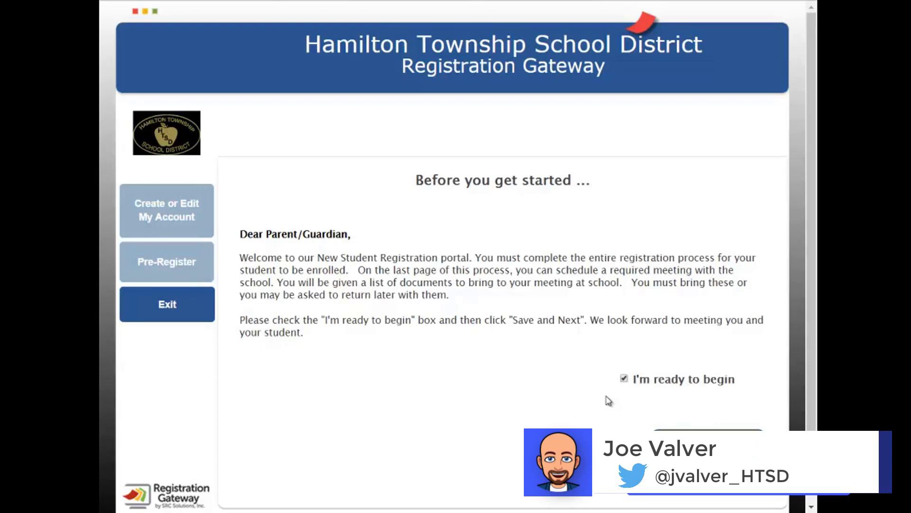
click(689, 430)
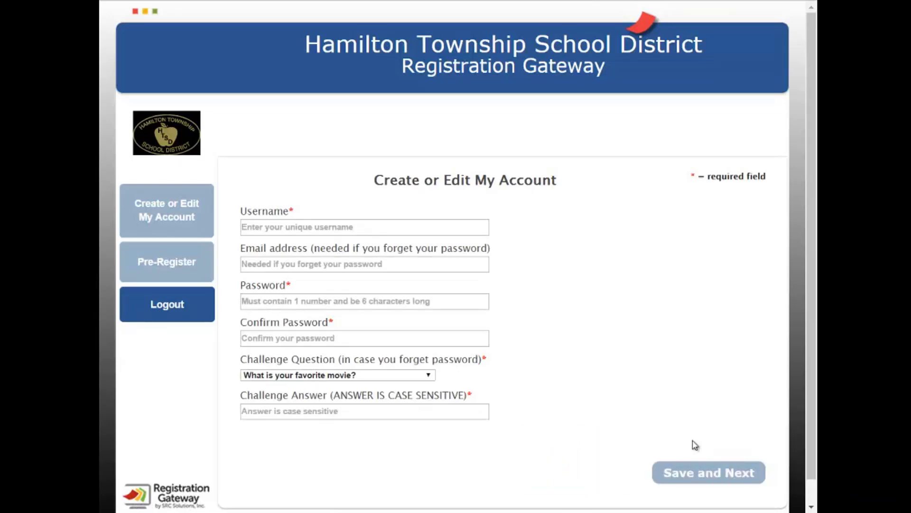
Enter the username, e-mail address, password and password confirmation for the new account
click(382, 228)
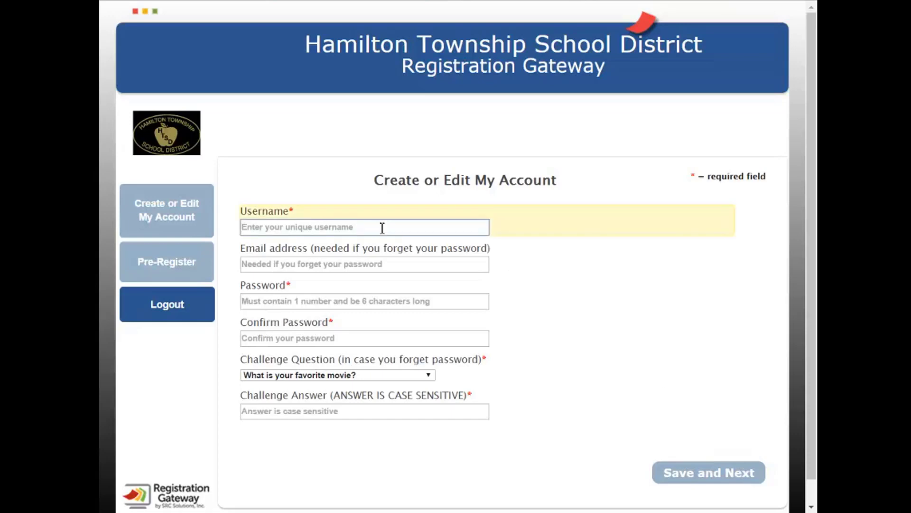
text(nsta)
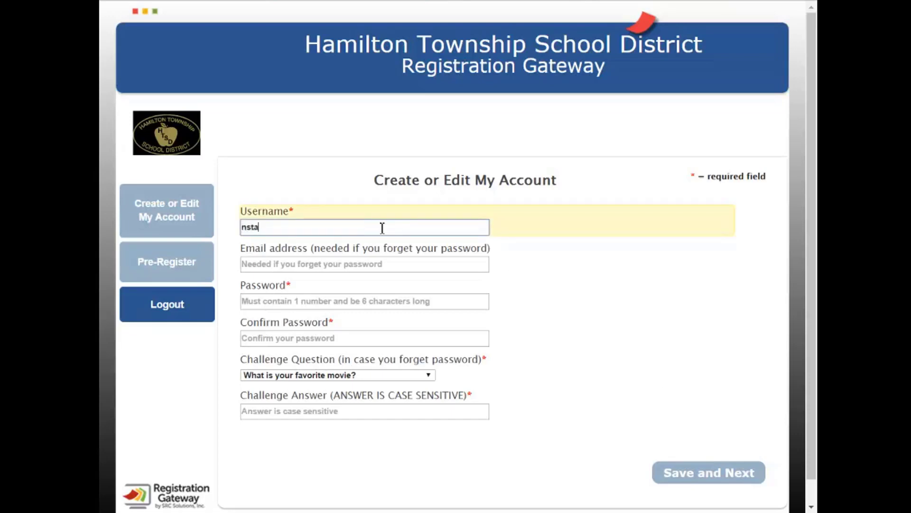
text(rk)
key(Tab)
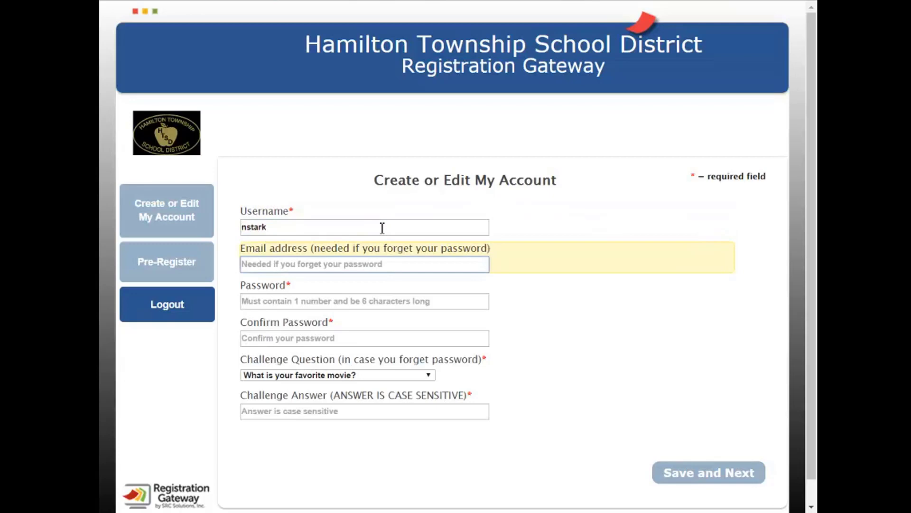
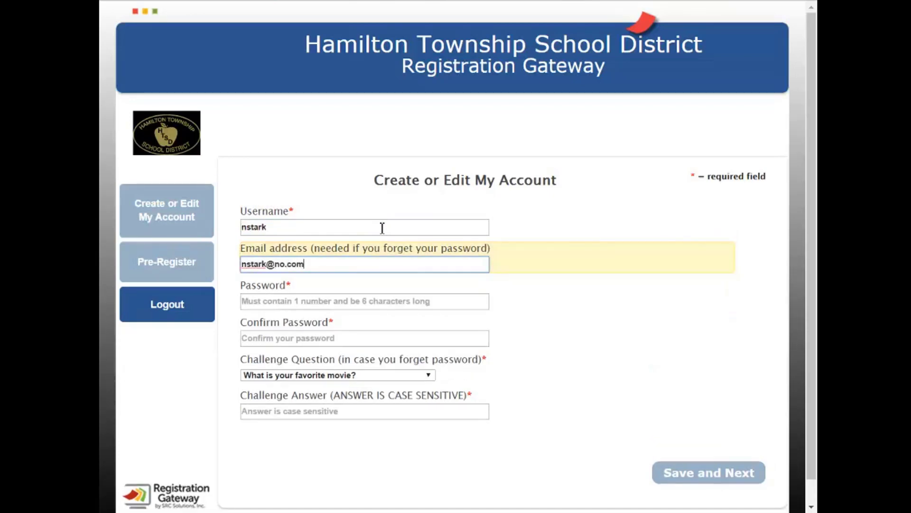
key(Tab)
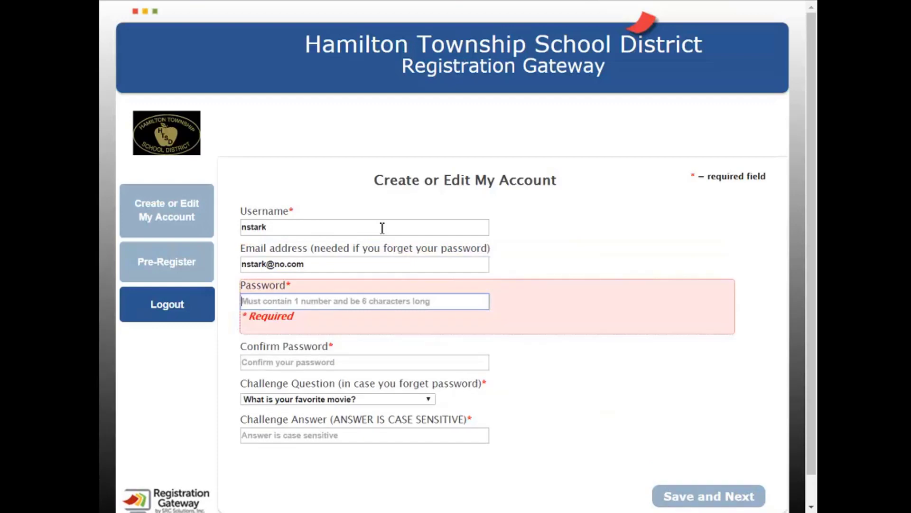
text(*******)
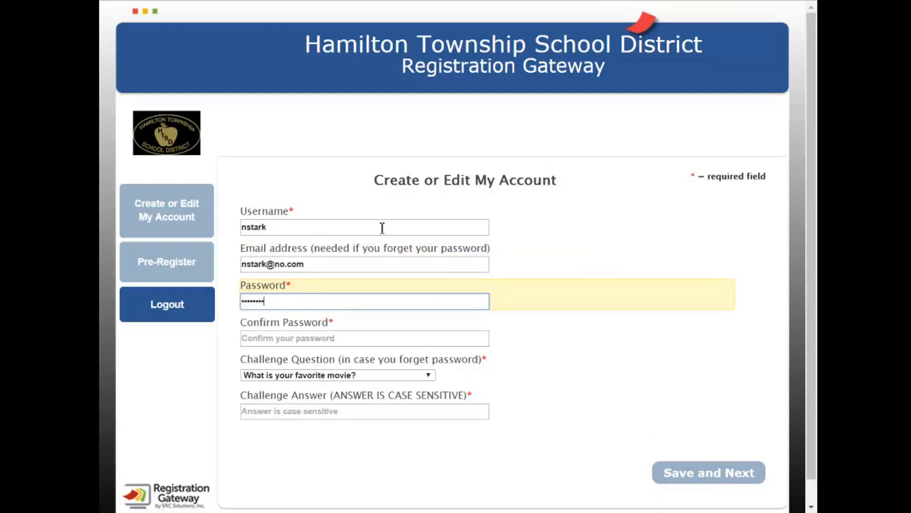
key(Tab)
text(*)
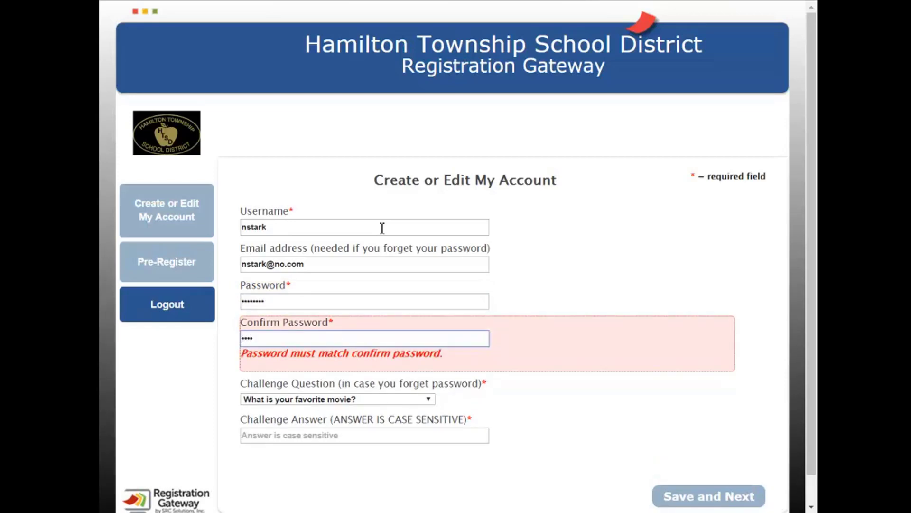
text(*******)
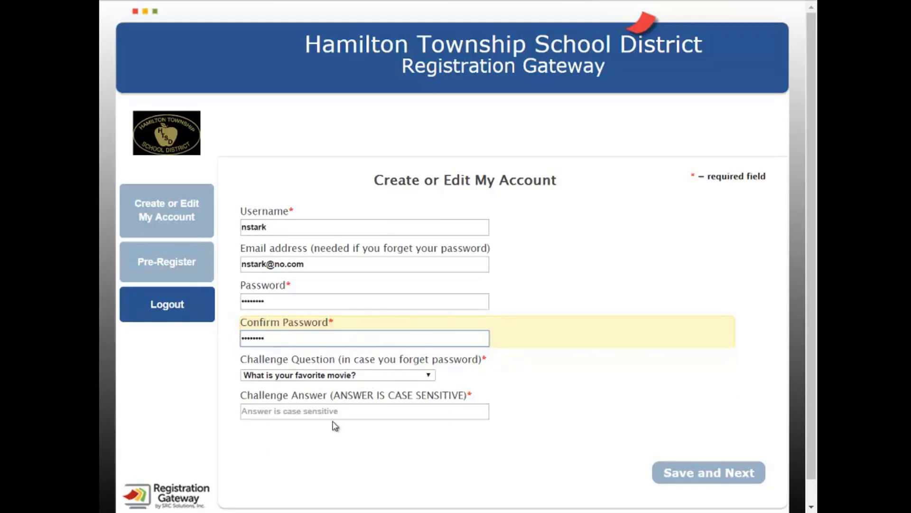
Choose the 'What is your favorite color?' challenge question, enter its answer, and save the account
click(332, 378)
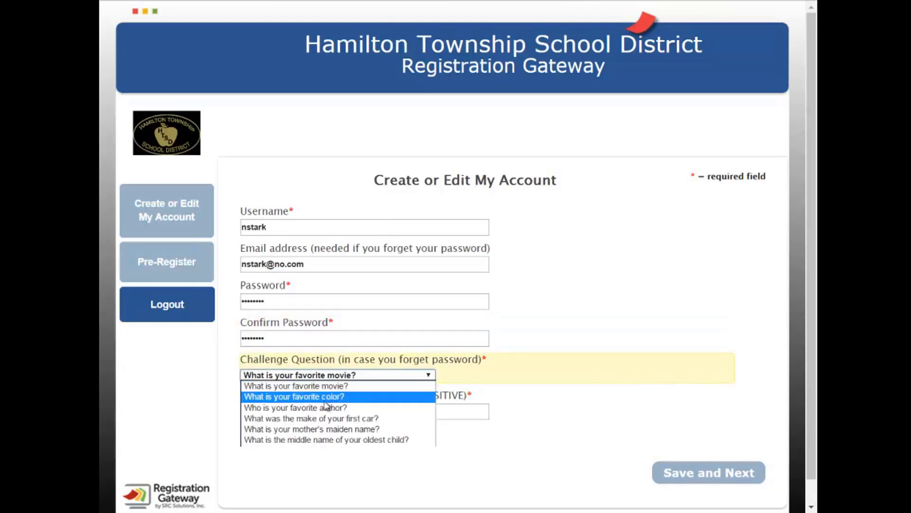
click(328, 398)
click(311, 413)
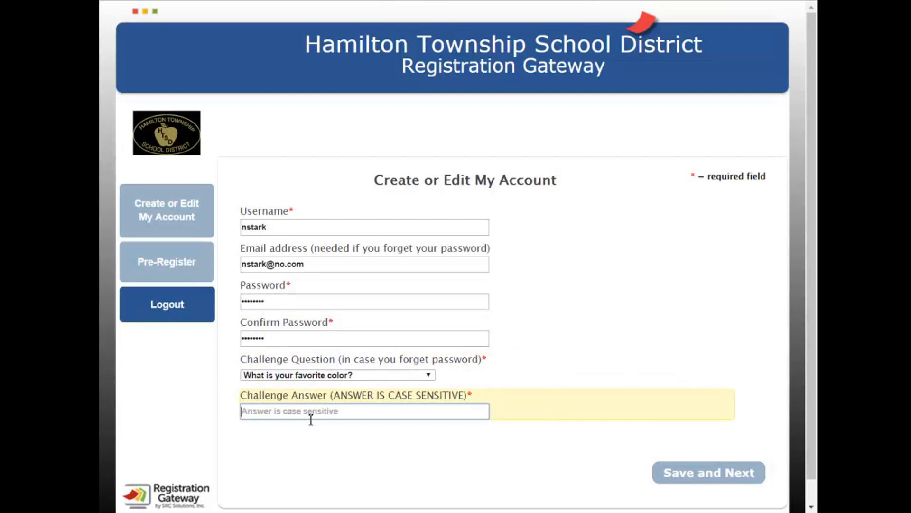
text(White)
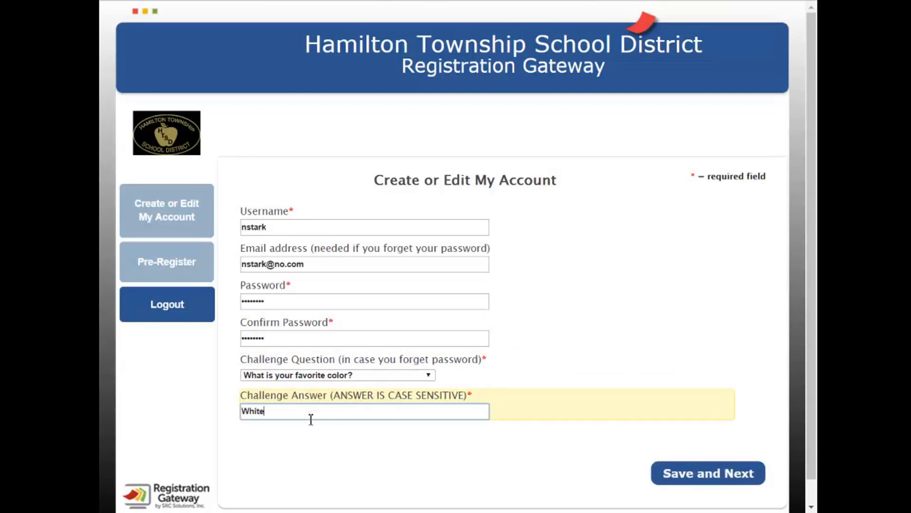
click(319, 460)
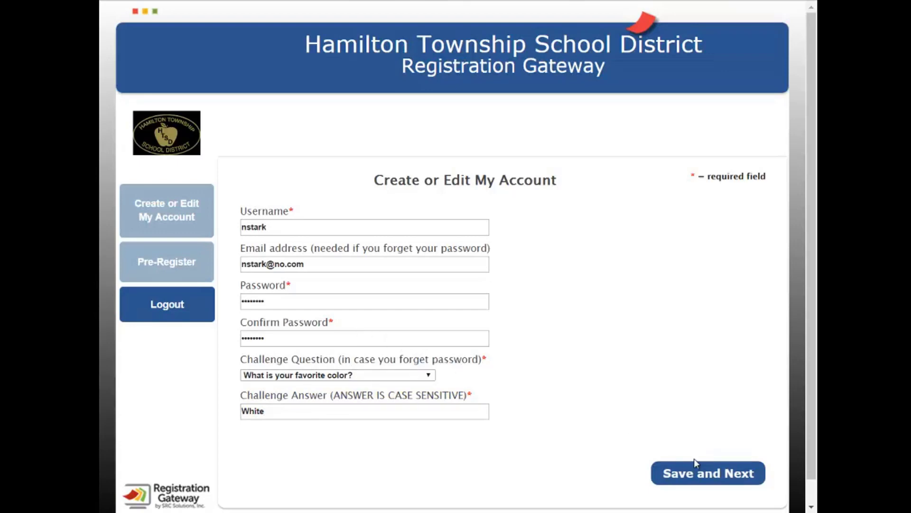
click(696, 472)
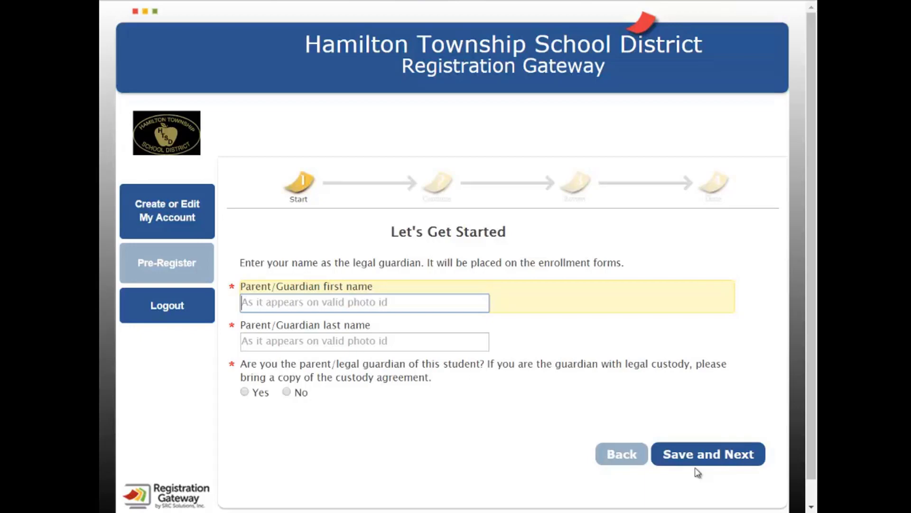
Enter the guardian's first and last name, answer Yes to legal guardian and resident, and save
text(Ned)
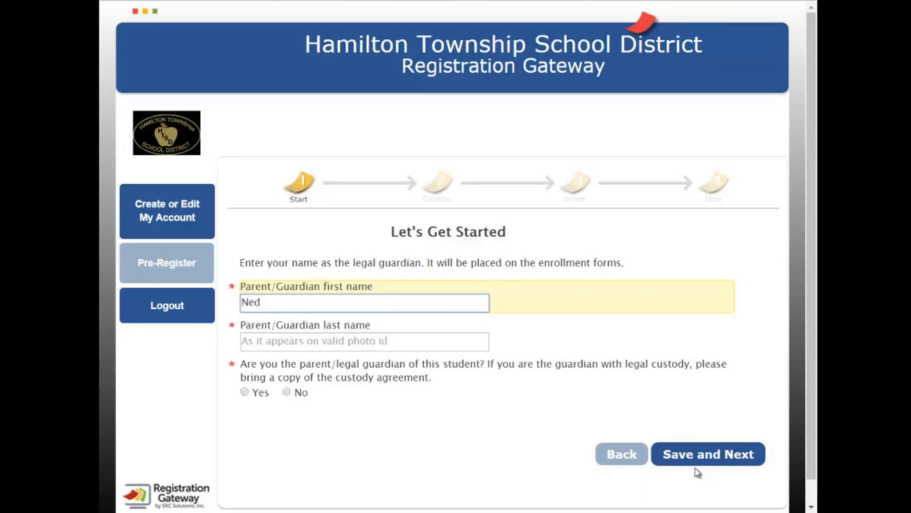
key(Tab)
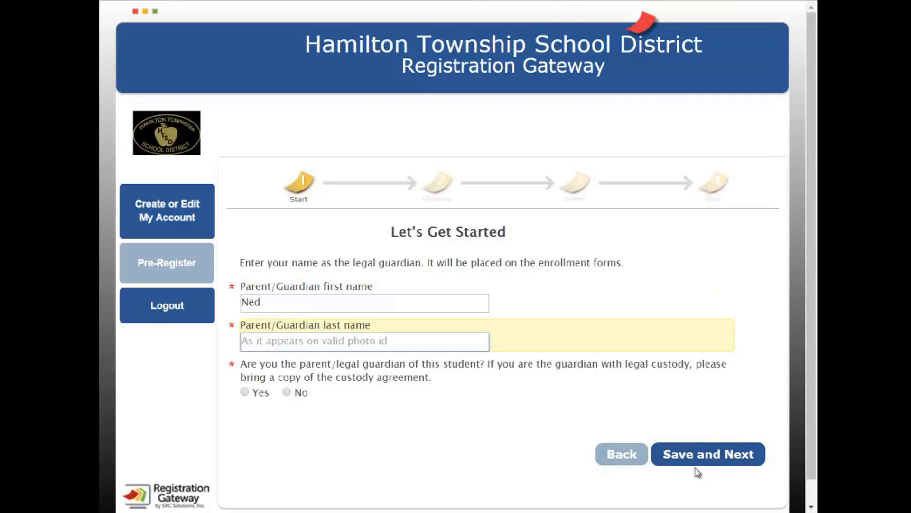
text(Stark)
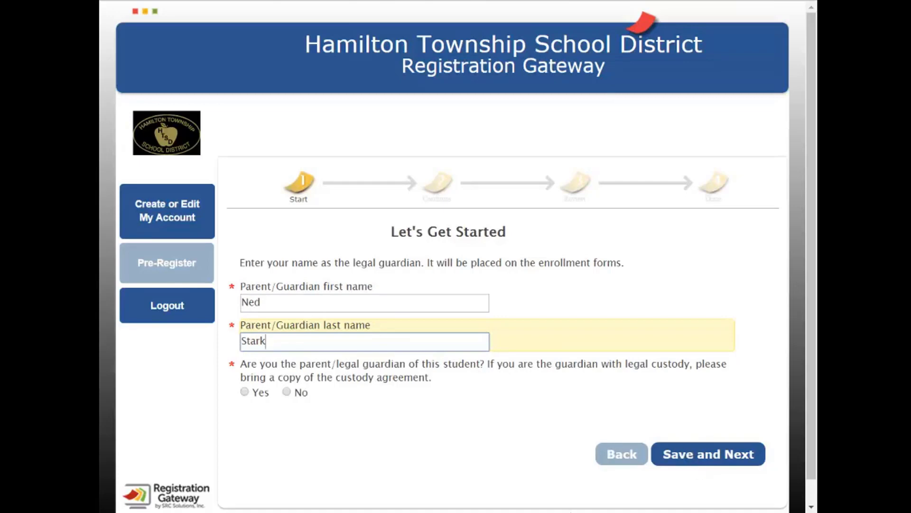
click(245, 392)
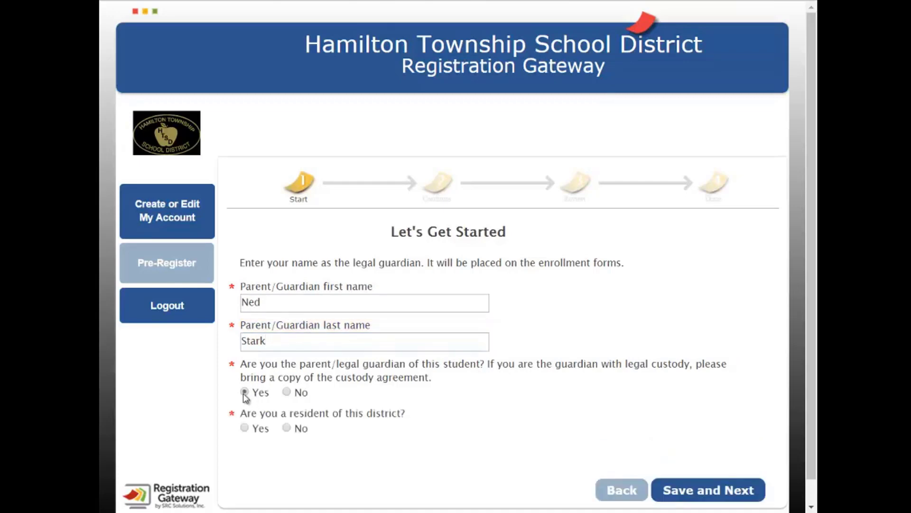
click(244, 428)
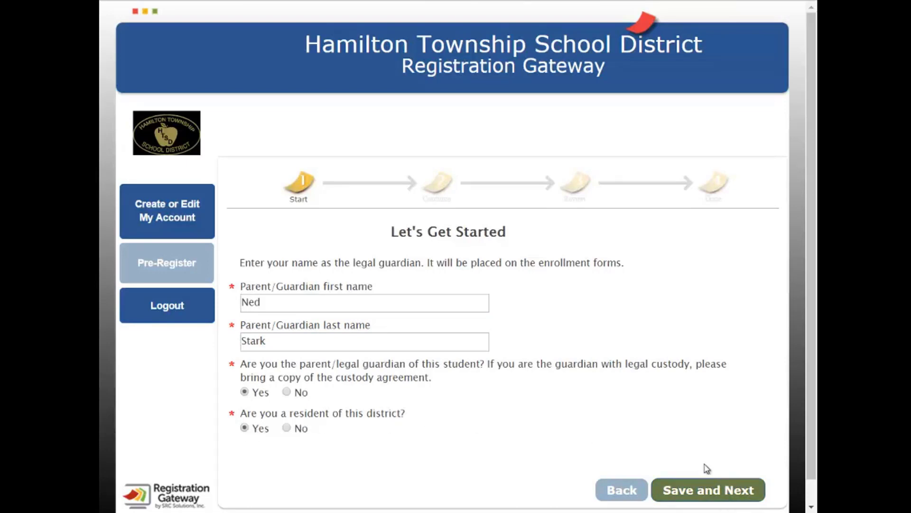
click(724, 488)
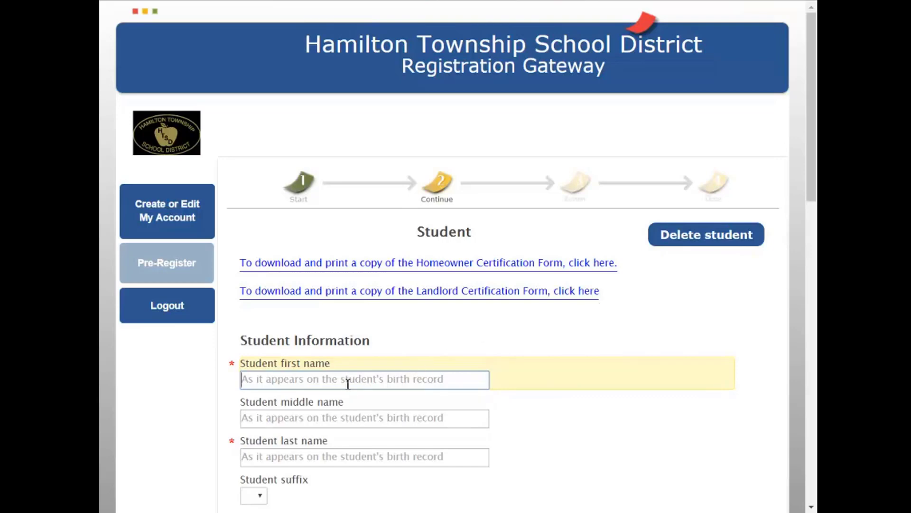
Enter the student's first and last name, set gender to Male, and fill in the home phone
text(Rob)
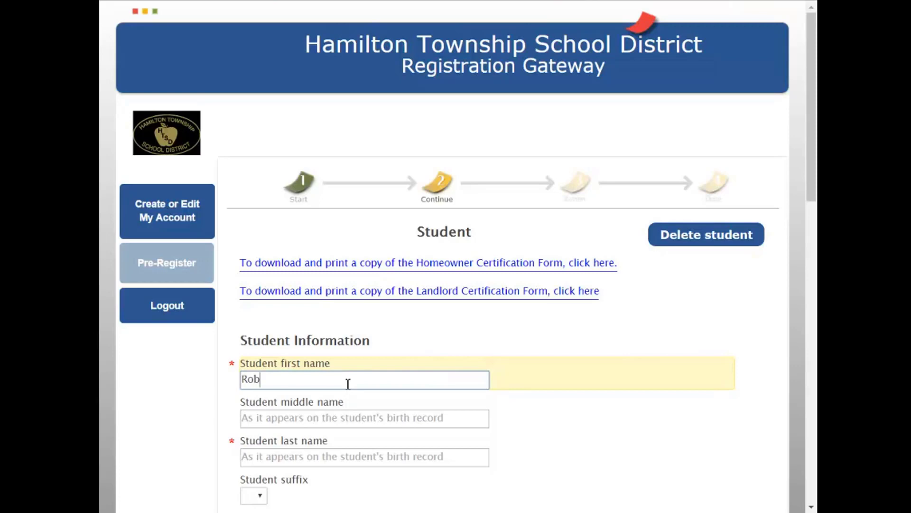
scroll(348, 383, down, 3)
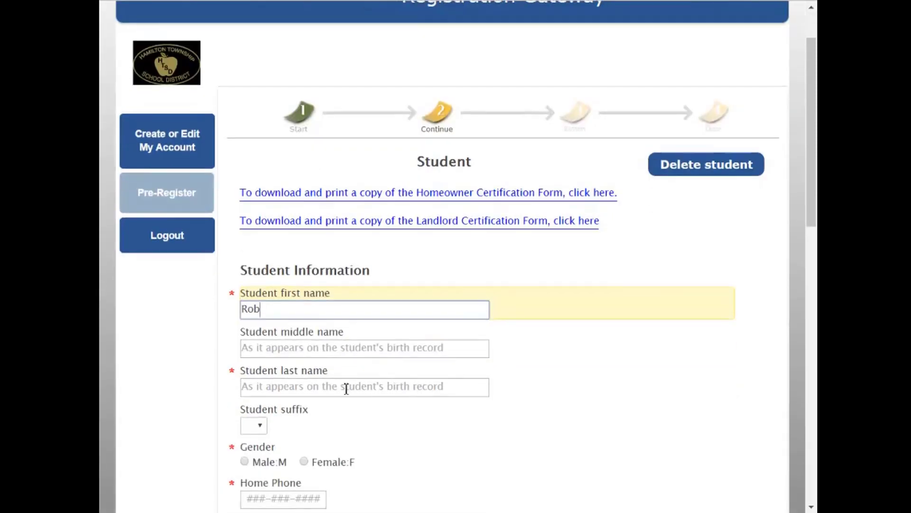
click(311, 318)
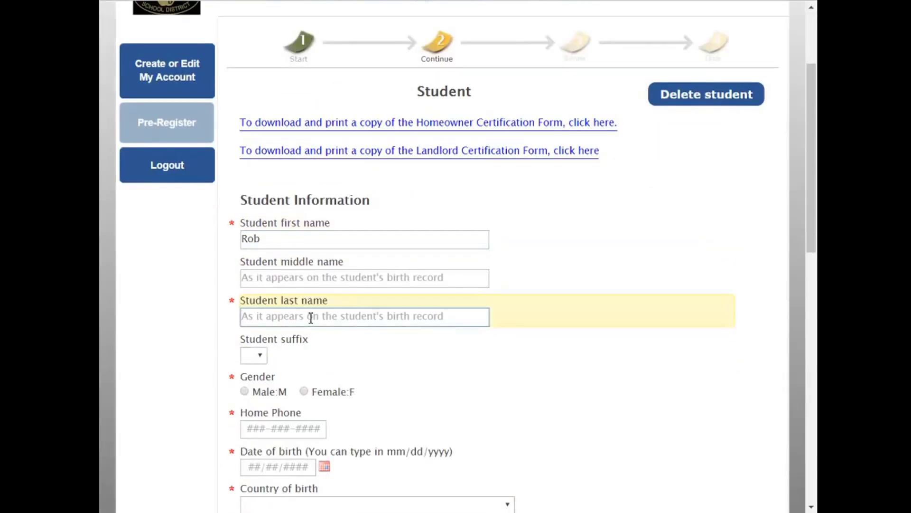
text(Stark)
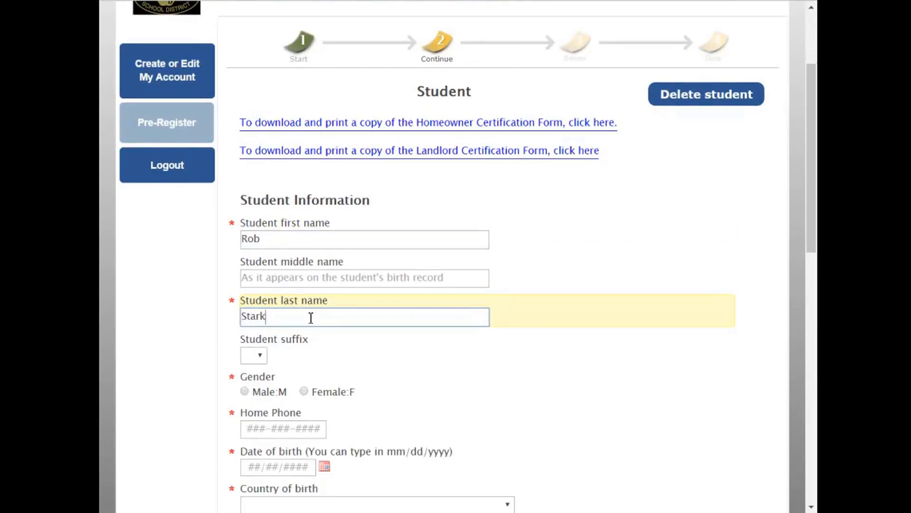
scroll(310, 321, down, 2)
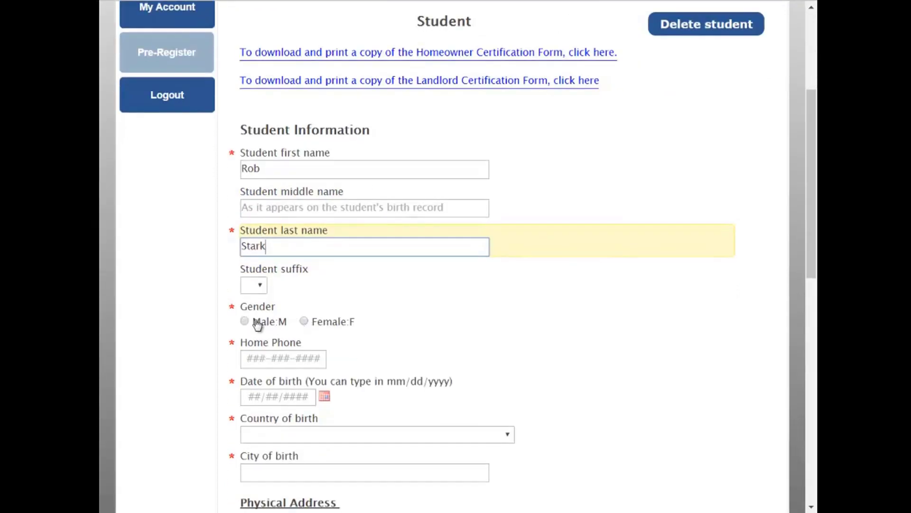
click(257, 323)
click(263, 360)
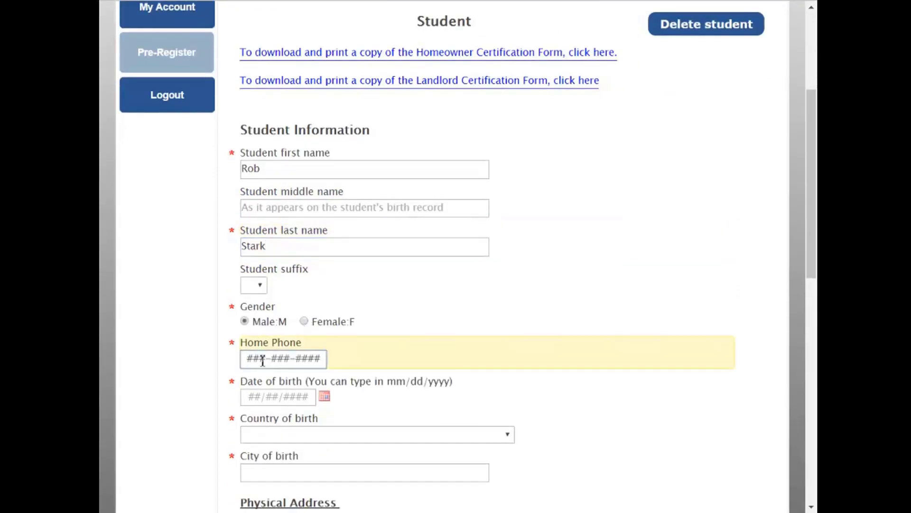
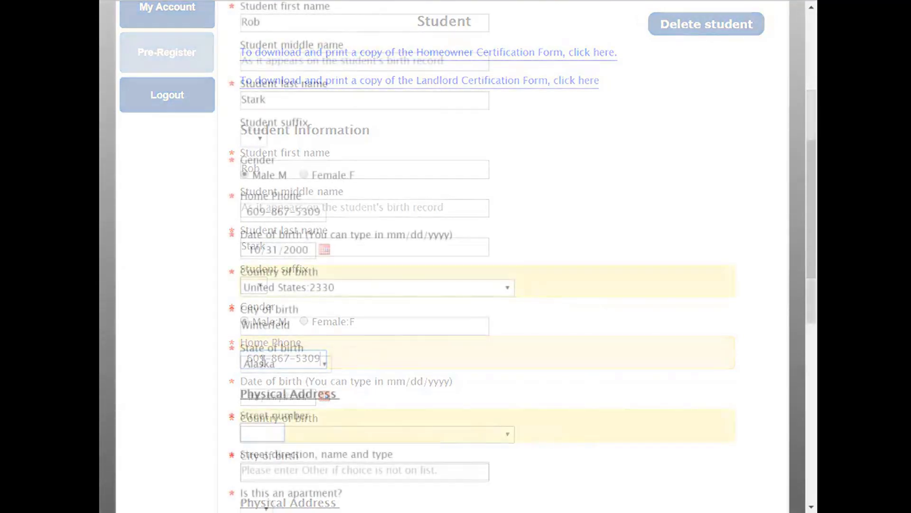
Enter the street number, pick the street from suggestions, answer No to apartment, and select the city field
click(265, 429)
text(123)
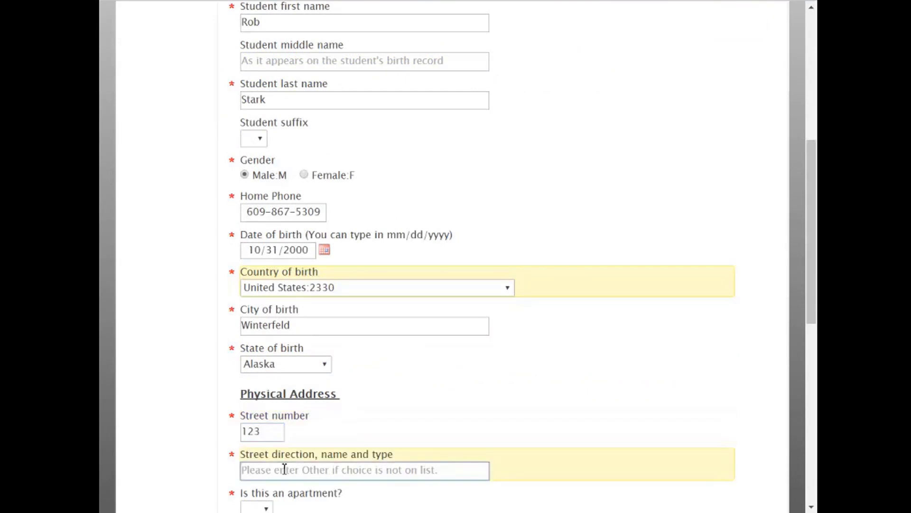
text(ma)
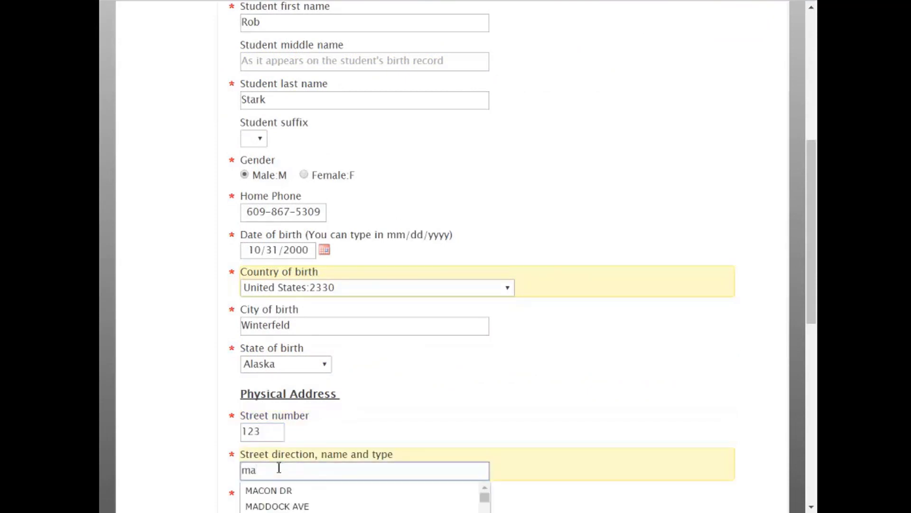
scroll(176, 451, down, 3)
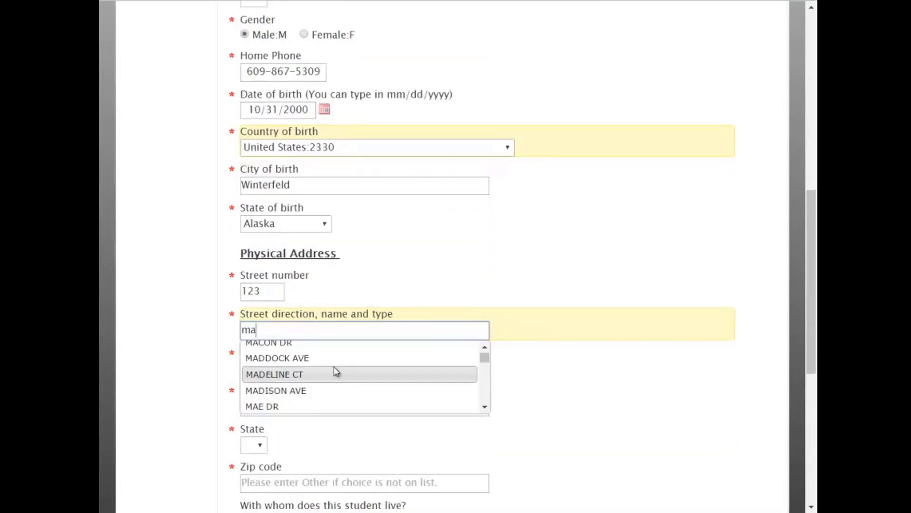
scroll(327, 370, down, 2)
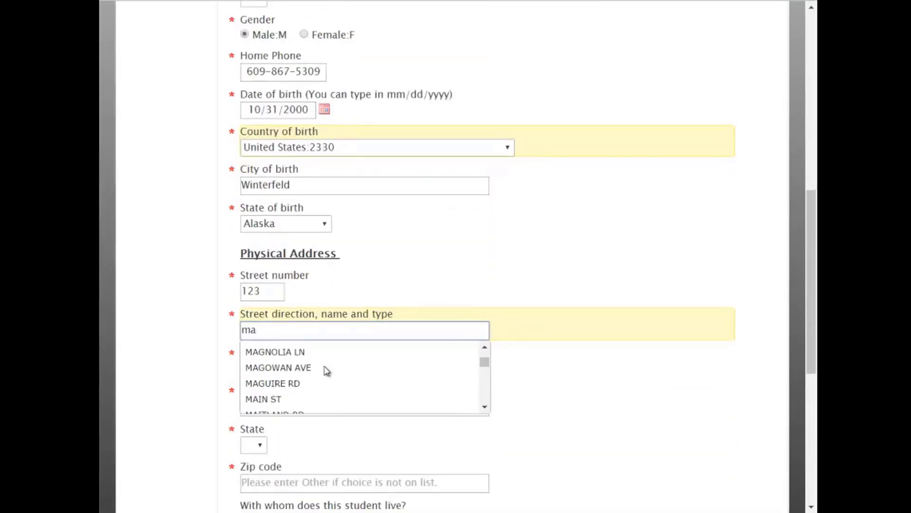
click(298, 401)
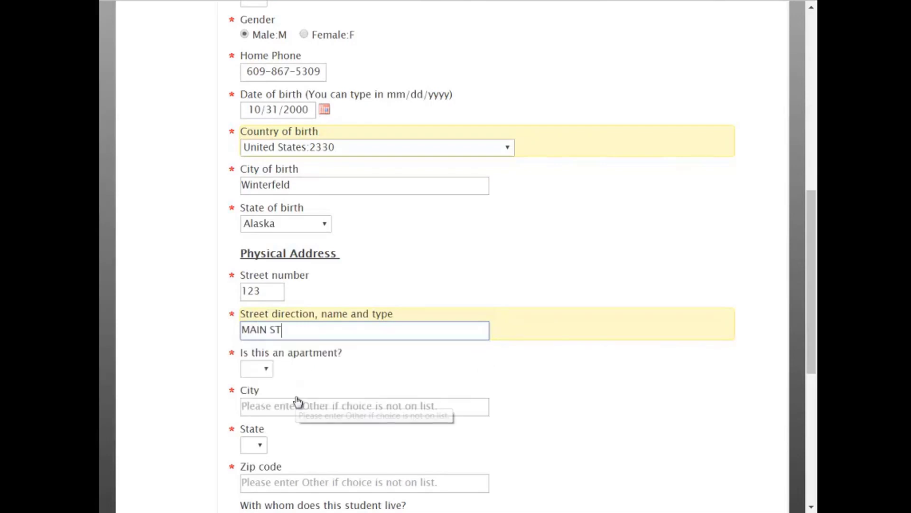
click(263, 371)
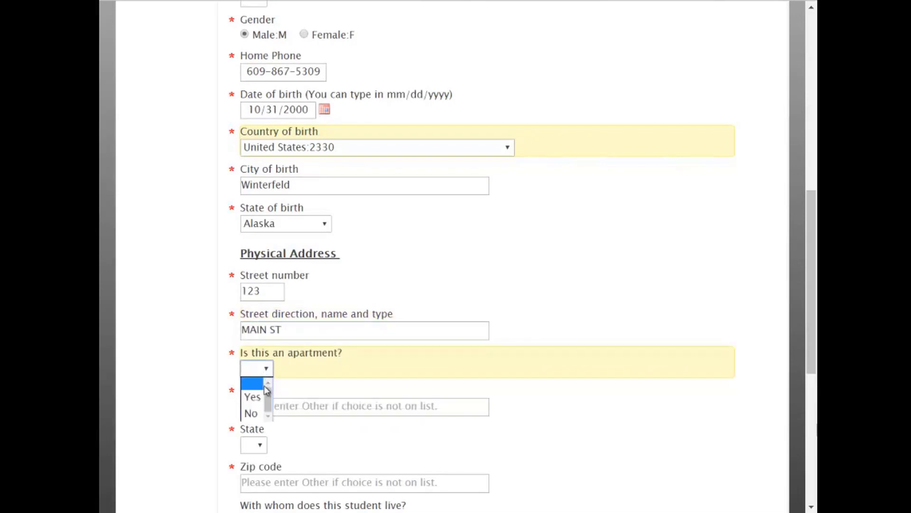
click(255, 413)
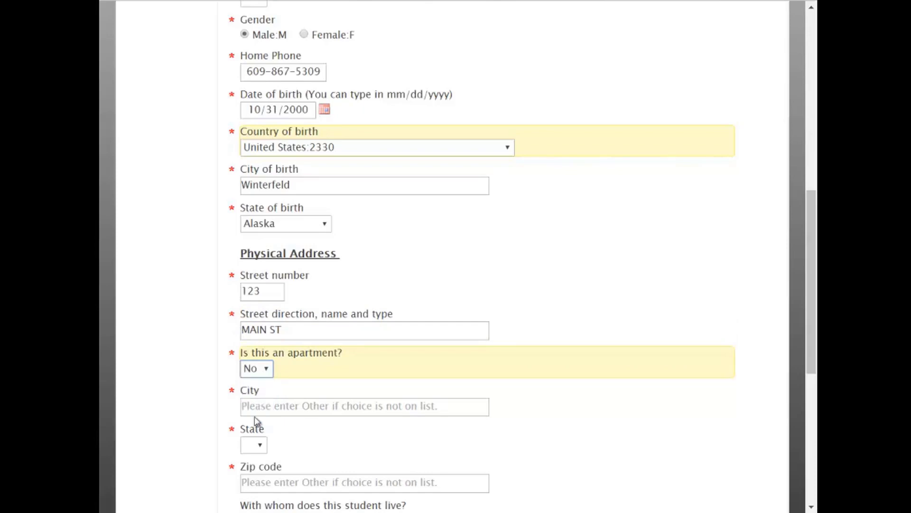
click(274, 405)
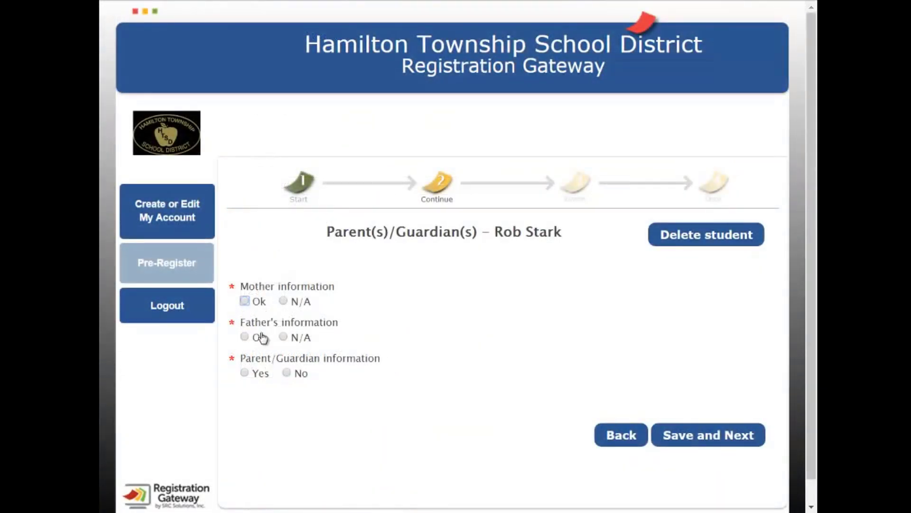
Mark the mother's information as N/A and choose to provide the father's information
click(245, 341)
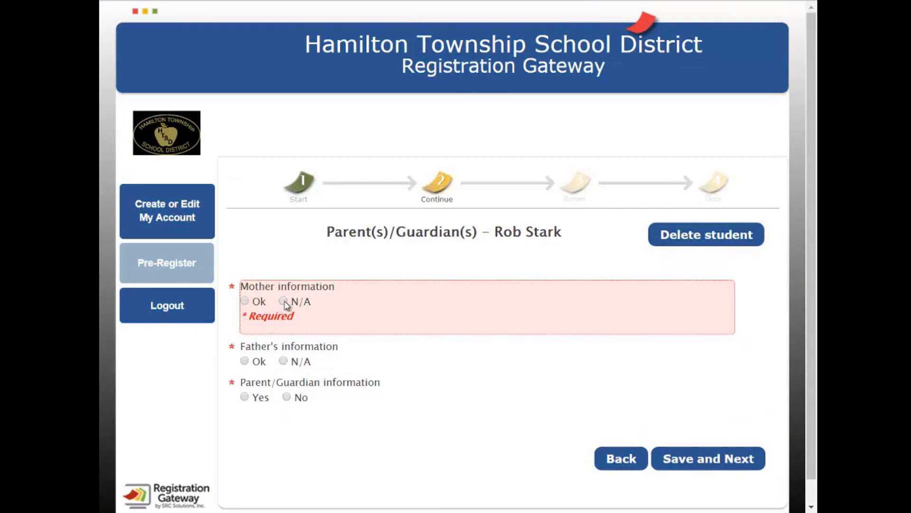
click(283, 301)
click(246, 338)
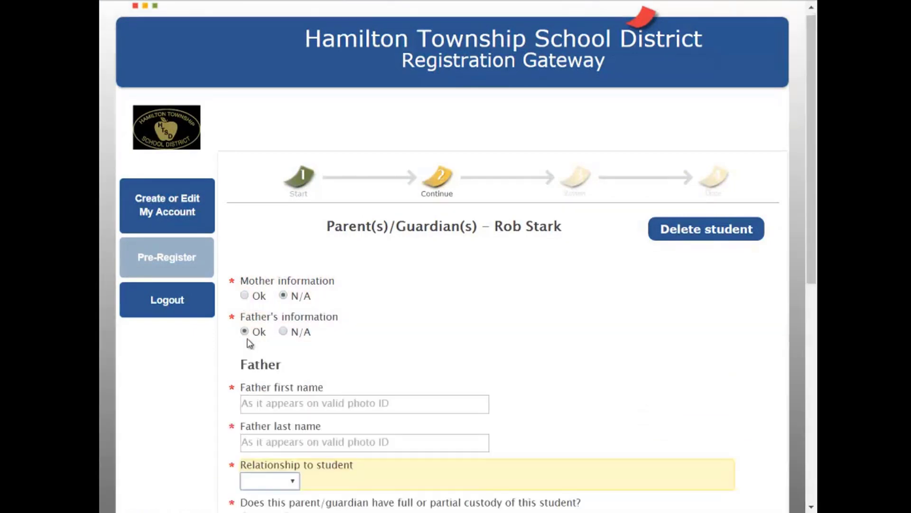
Enter the father's first and last name and set the relationship to Father
click(280, 407)
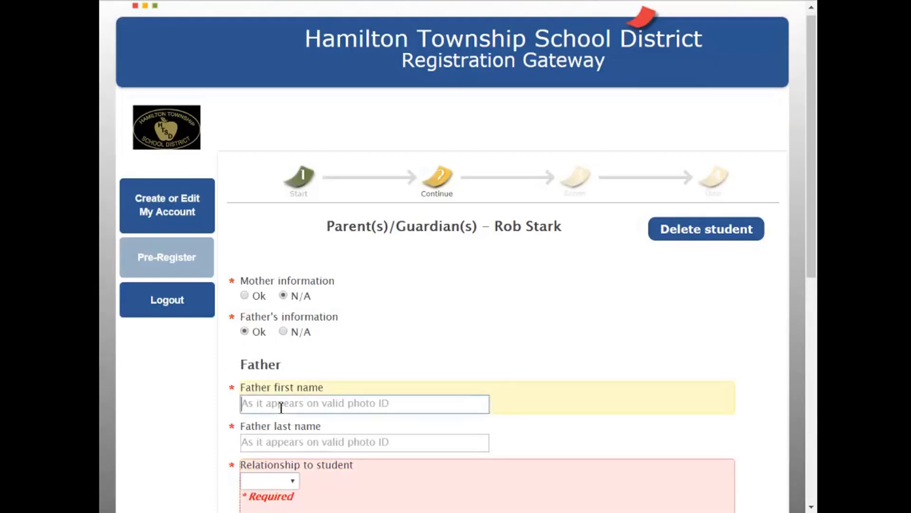
text(N)
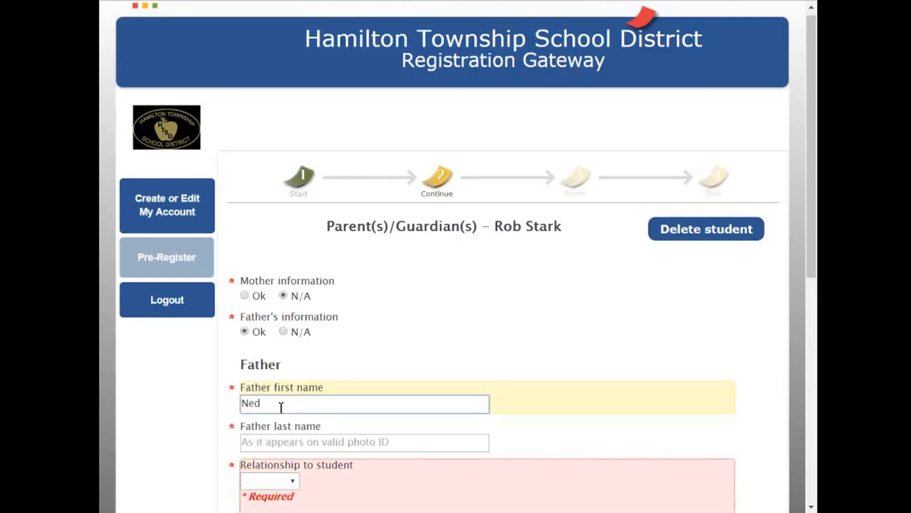
text(ed)
key(Tab)
text(S)
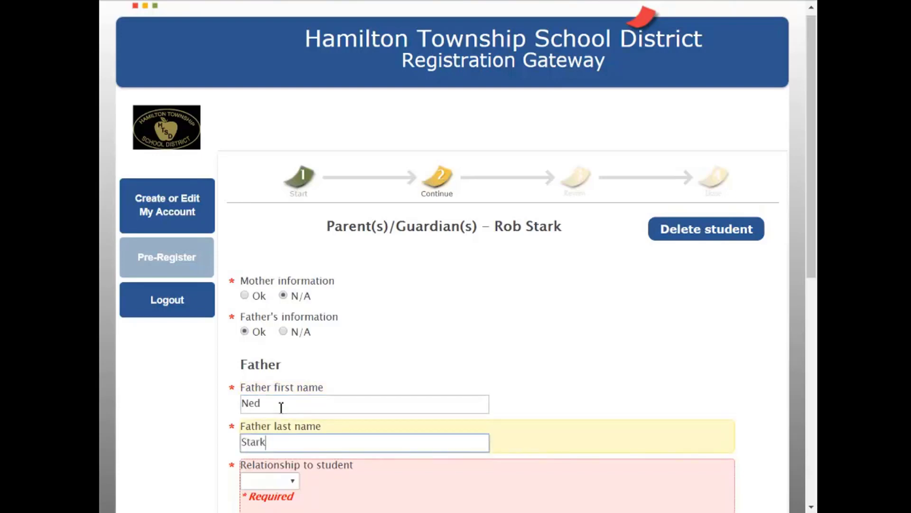
key(Tab)
key(Down)
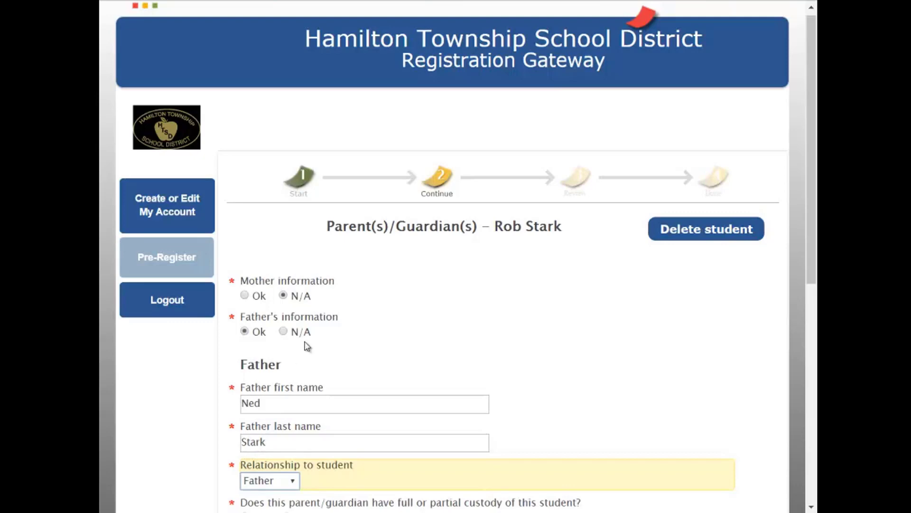
scroll(321, 346, down, 4)
click(285, 270)
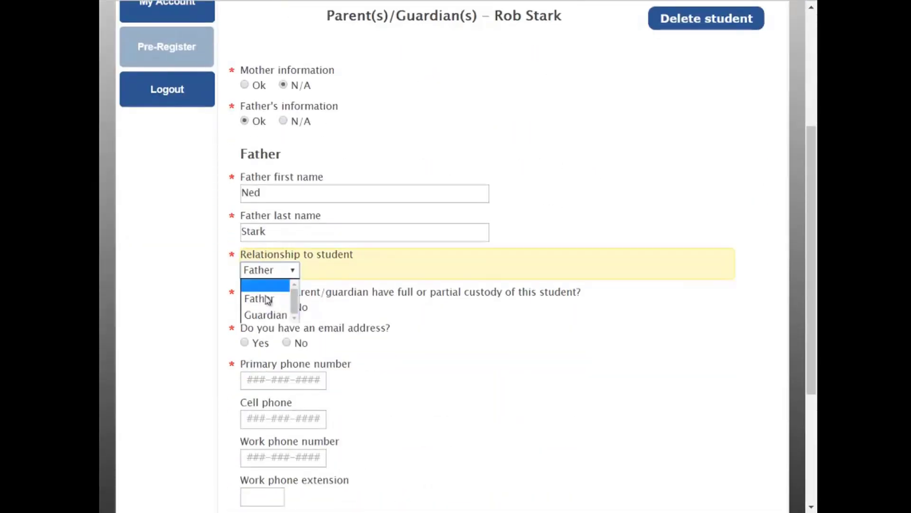
click(263, 299)
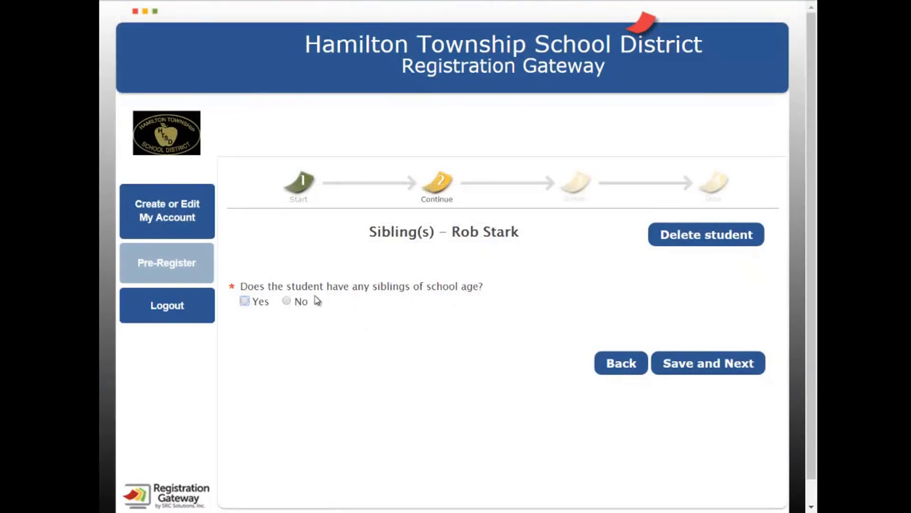
Answer Yes to having school-age siblings and set the sibling count to 1
click(290, 302)
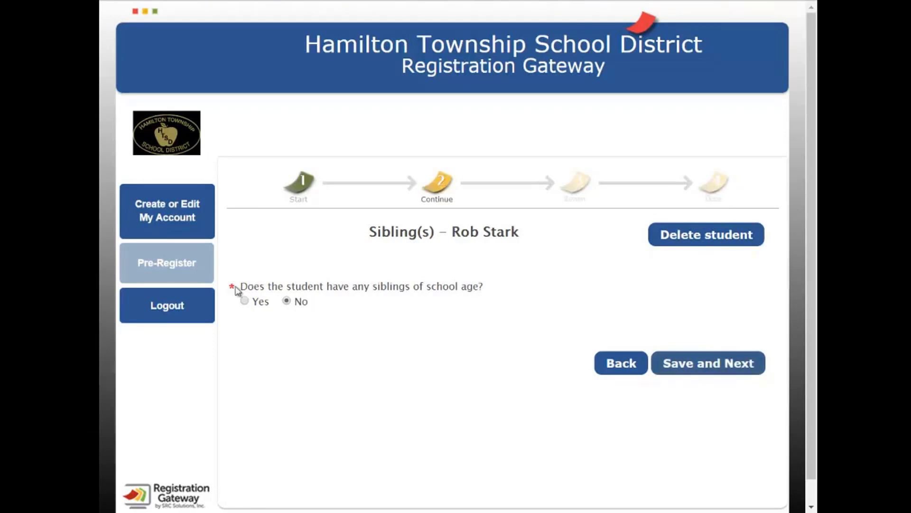
click(245, 301)
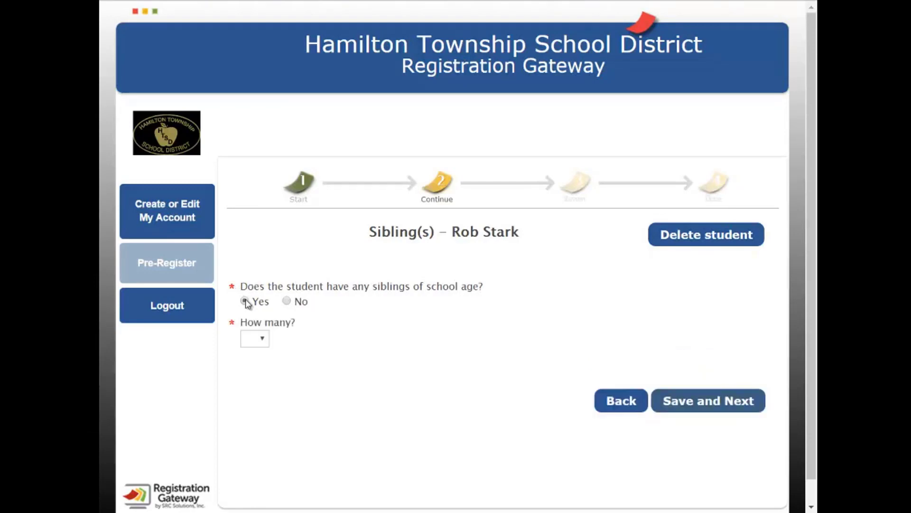
click(262, 340)
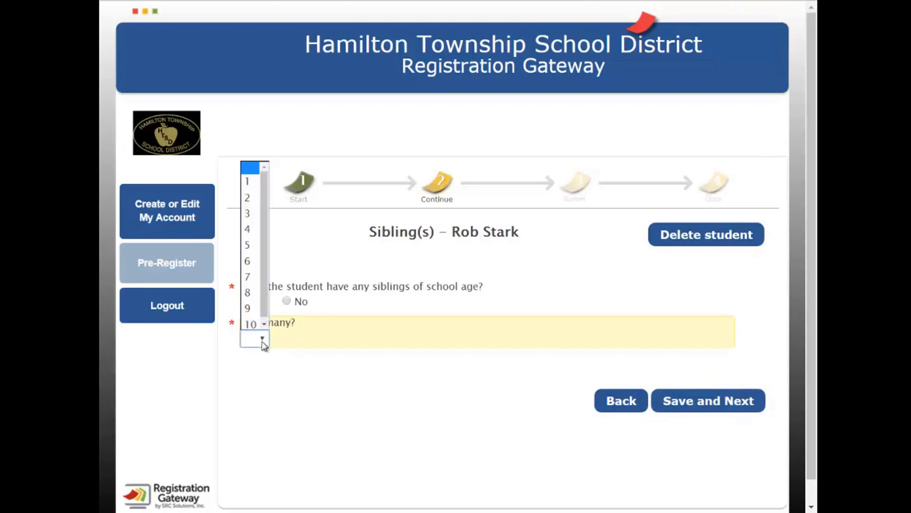
click(251, 197)
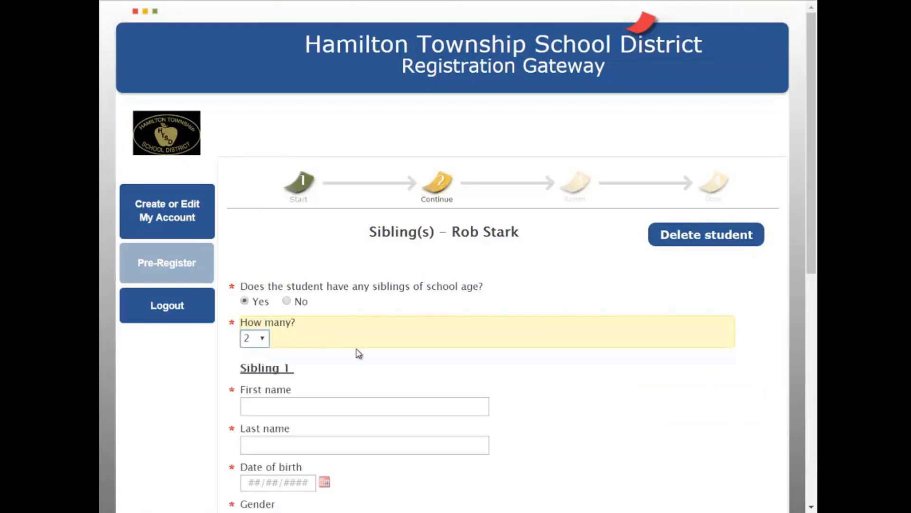
scroll(296, 402, down, 6)
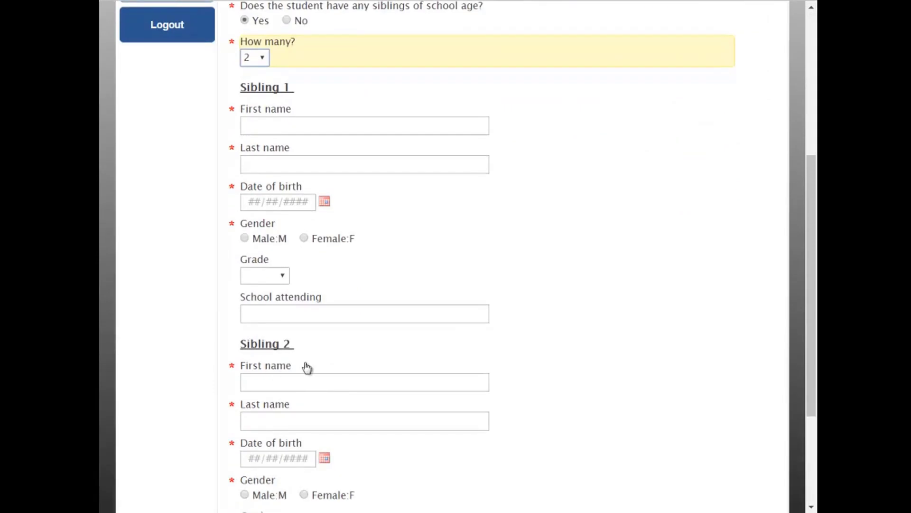
scroll(285, 238, up, 3)
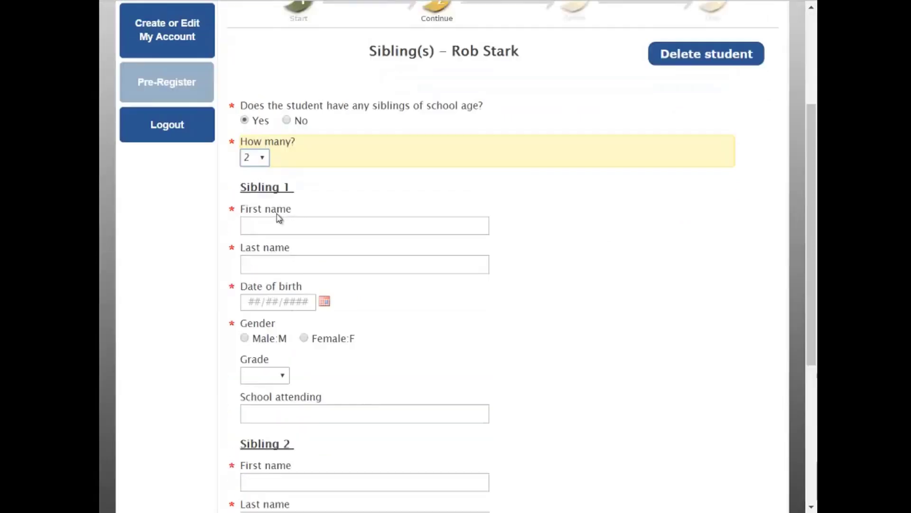
click(260, 198)
click(249, 227)
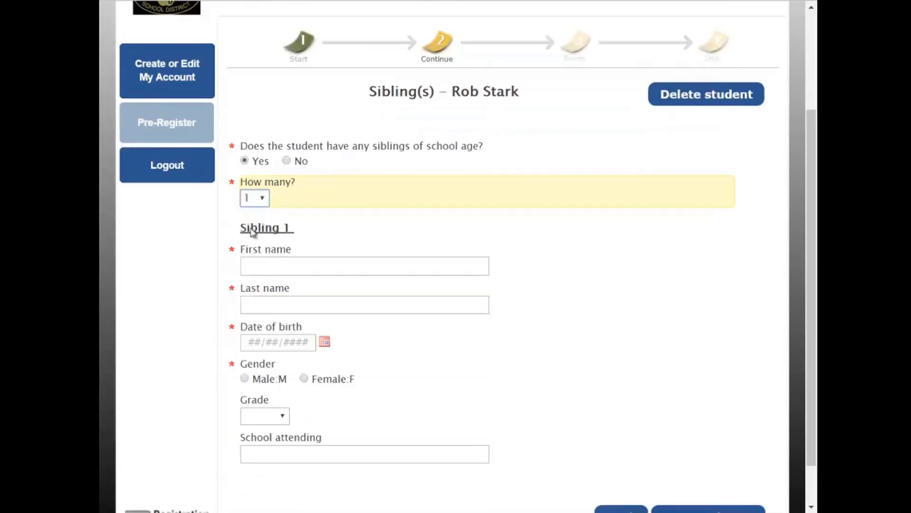
click(301, 266)
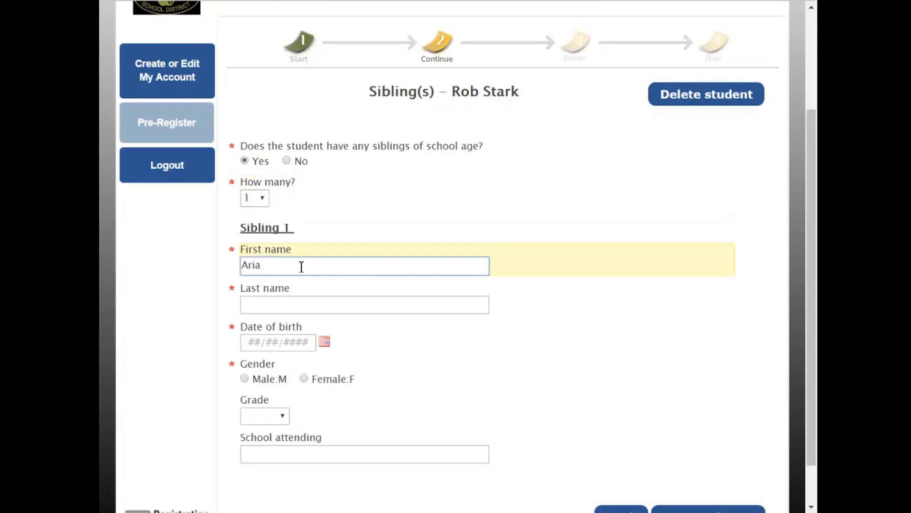
key(Tab)
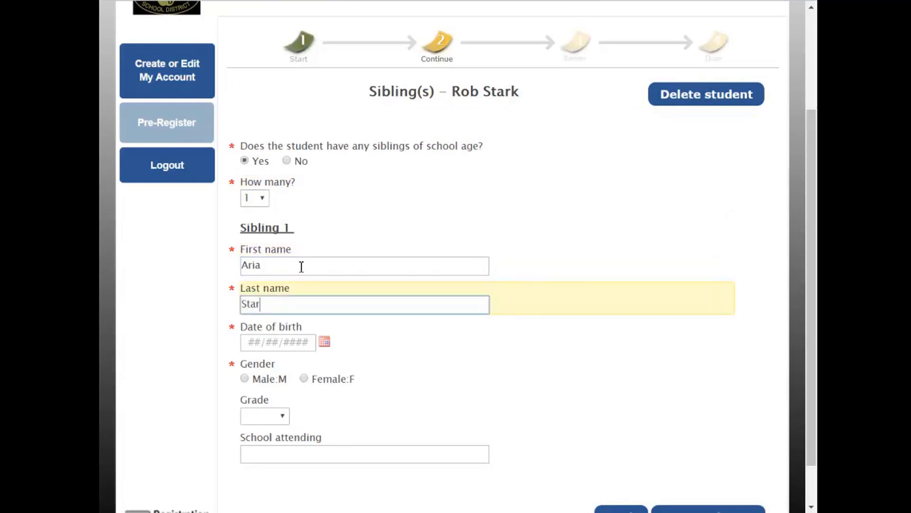
key(Tab)
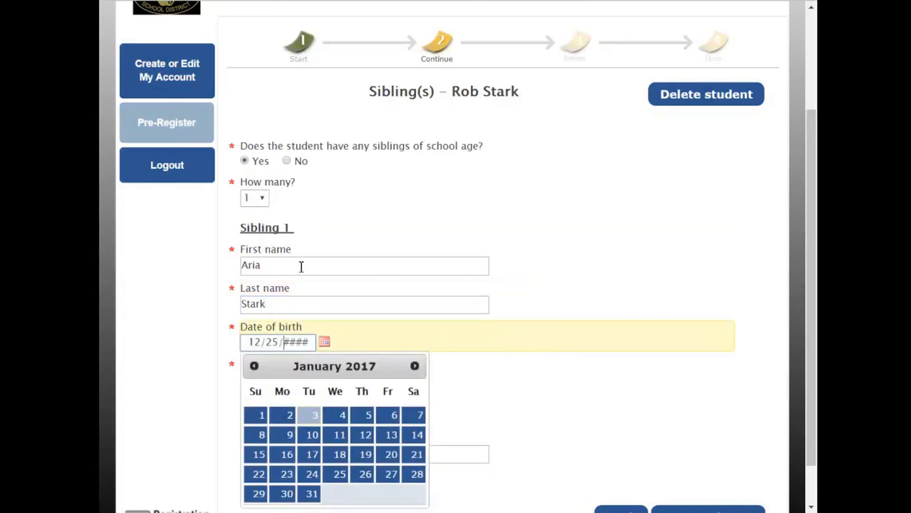
text(12/25/2002)
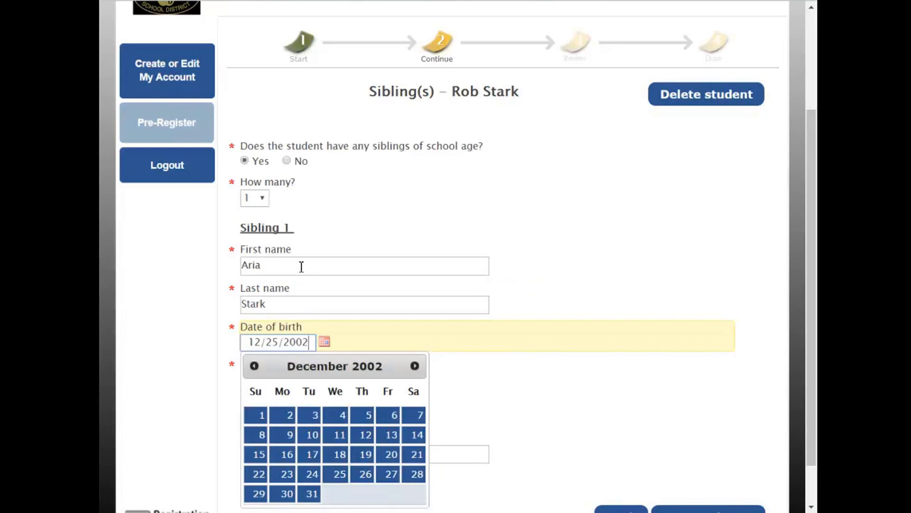
click(573, 367)
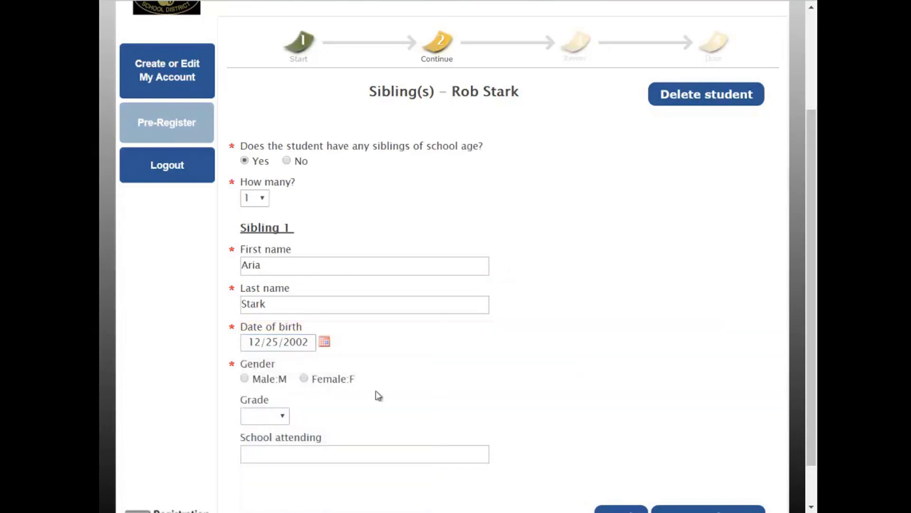
click(308, 380)
click(292, 422)
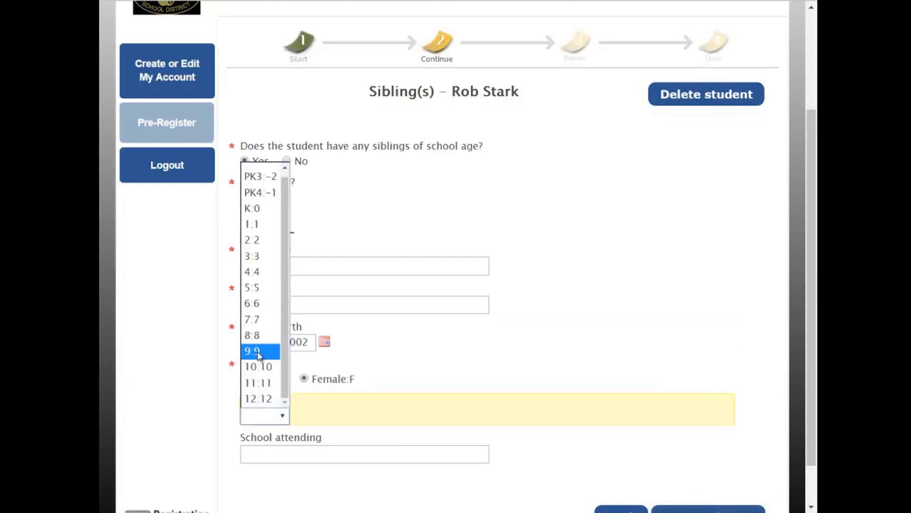
click(259, 334)
click(329, 449)
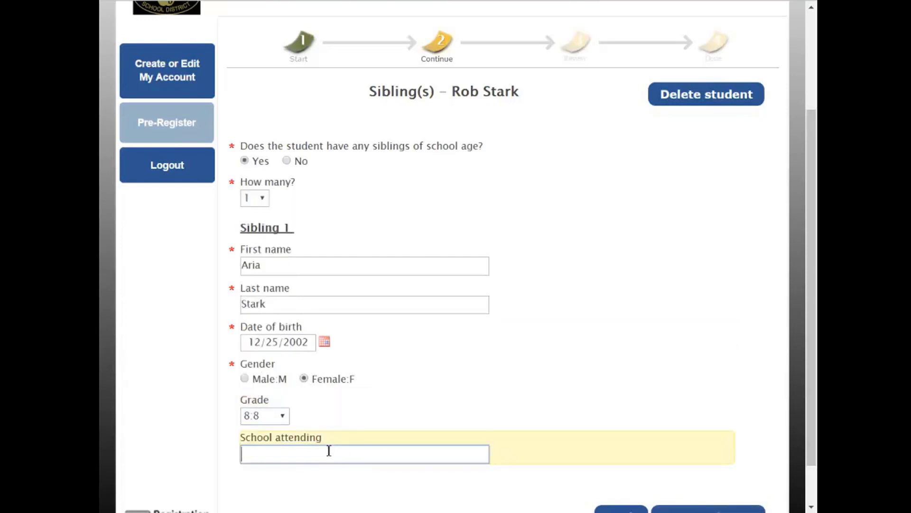
text(Grice)
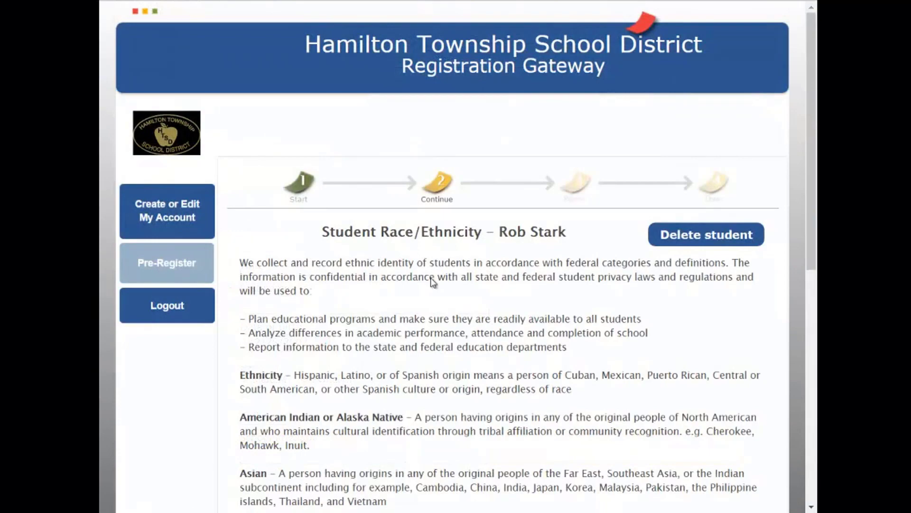
Answer No for Hispanic, American Indian, Asian, Black and Native Hawaiian, and Yes for White
scroll(433, 281, down, 1)
scroll(433, 281, down, 4)
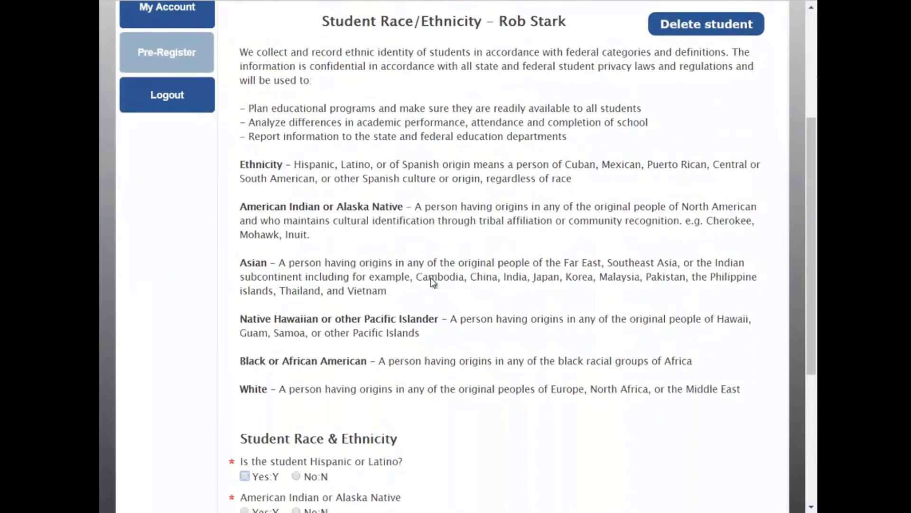
scroll(433, 281, down, 1)
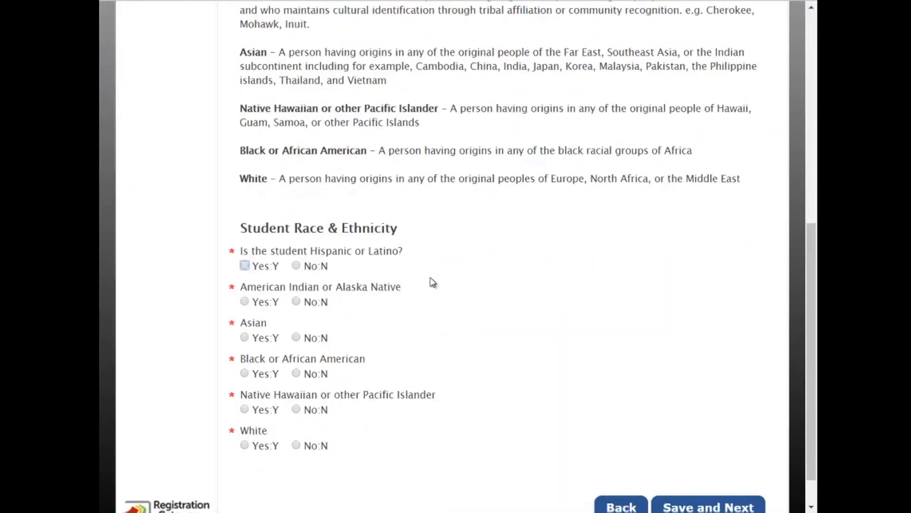
click(245, 265)
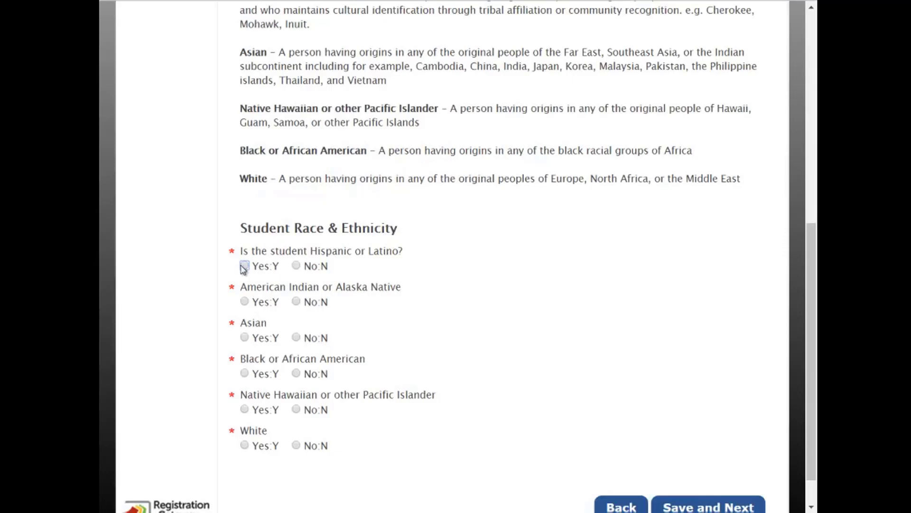
click(244, 302)
click(244, 338)
click(245, 373)
click(244, 409)
click(244, 445)
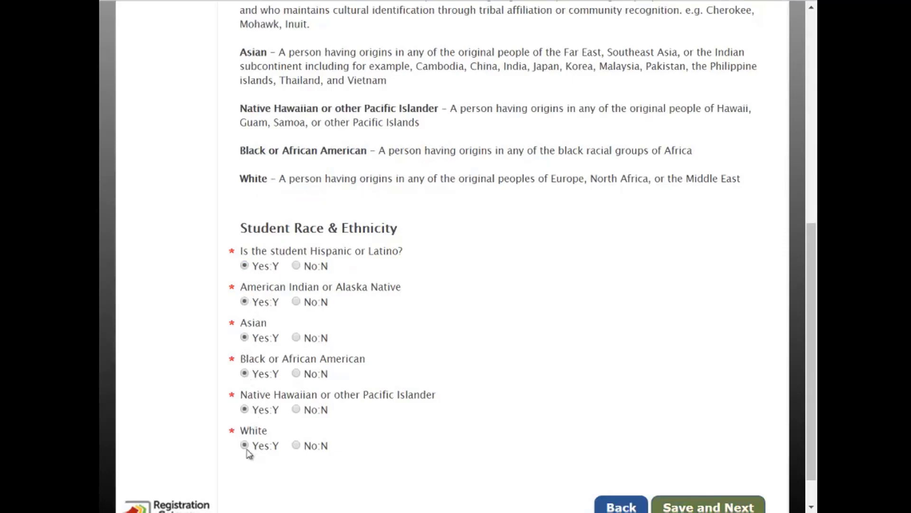
click(296, 445)
click(296, 409)
click(297, 374)
click(297, 337)
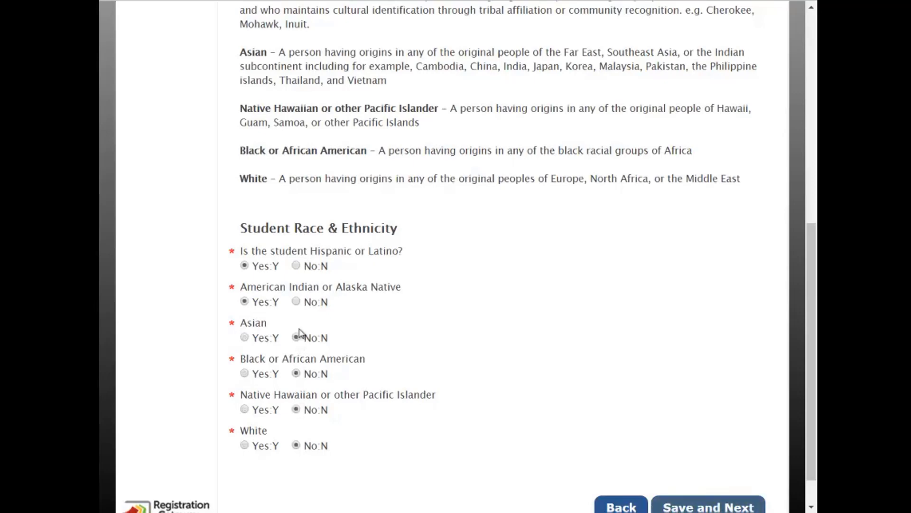
click(297, 302)
click(296, 265)
click(244, 444)
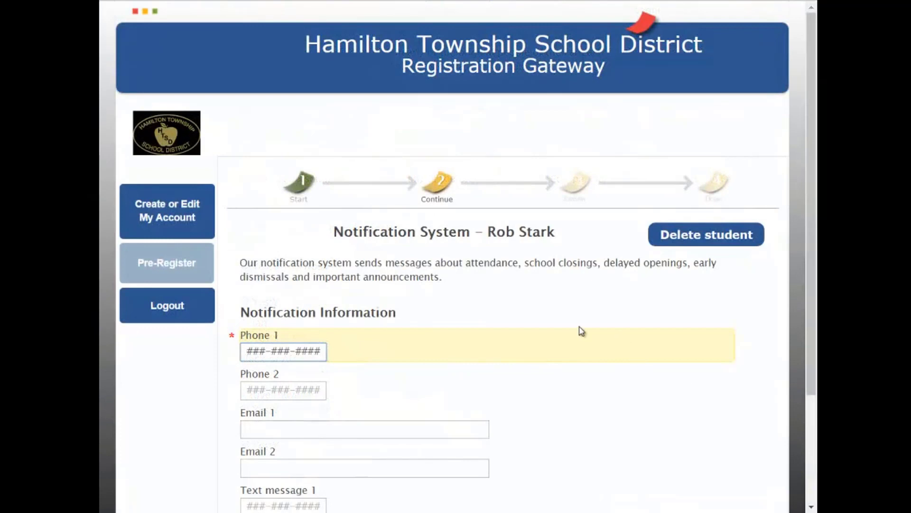
Enter the notification phone number in Phone 1 and the guardian's e-mail in Email 1
scroll(578, 330, down, 3)
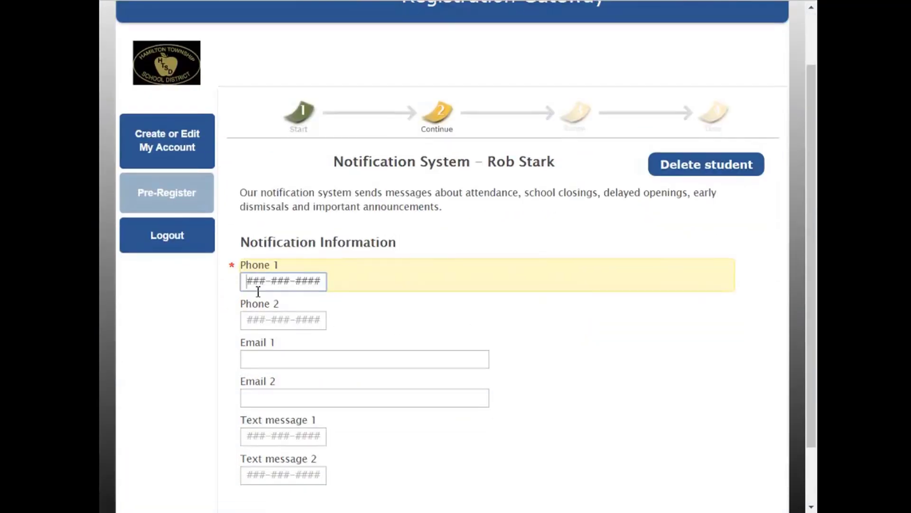
scroll(277, 303, down, 2)
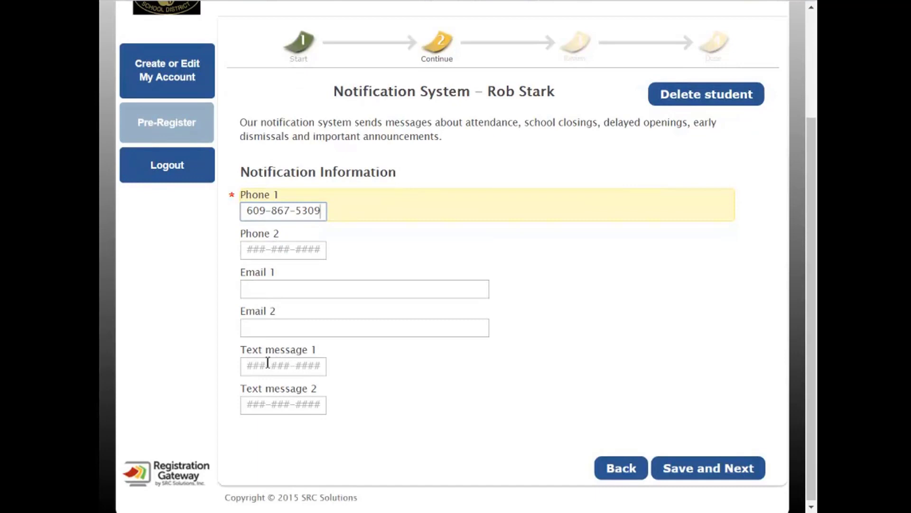
click(274, 293)
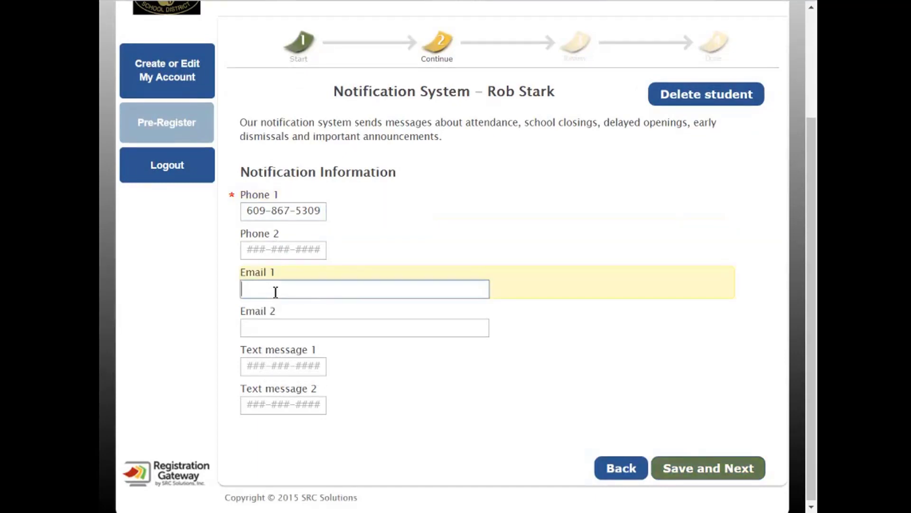
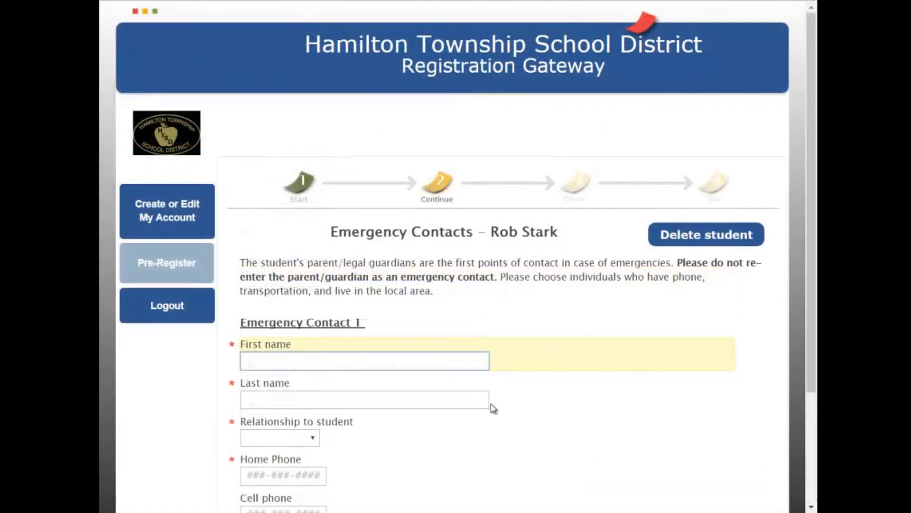
Enter the first emergency contact's first name and go on to the last name field
scroll(475, 395, down, 3)
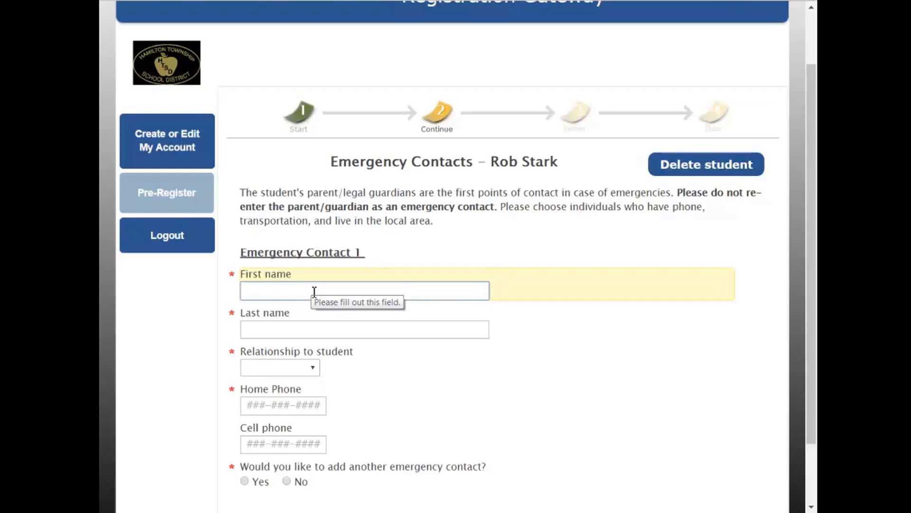
text(John)
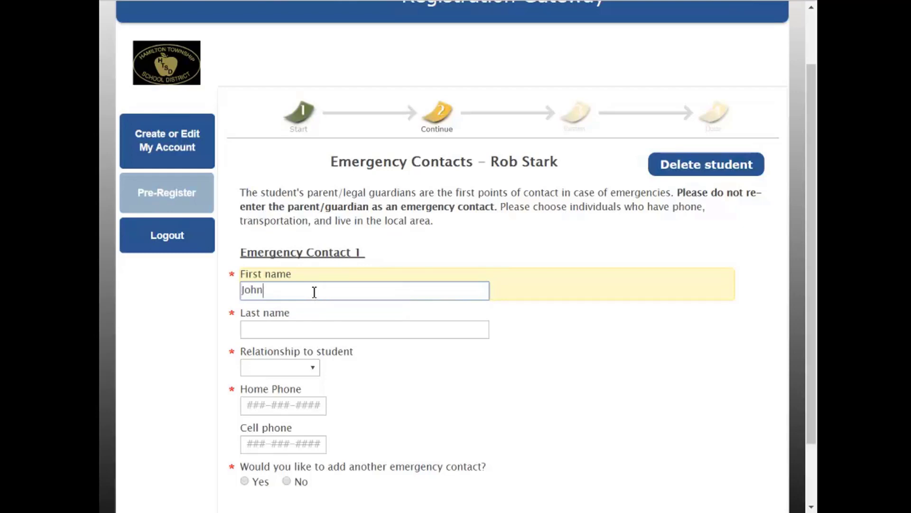
key(Tab)
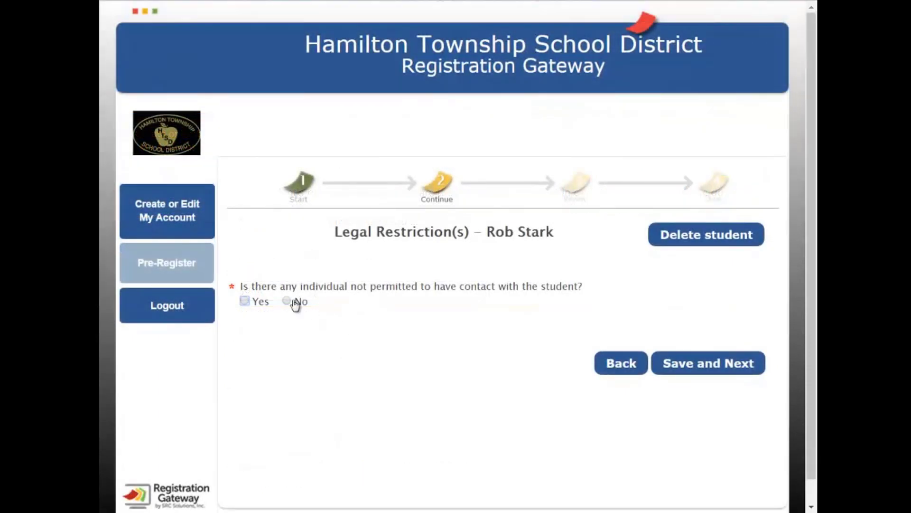
Answer No to restricted individuals on the Legal Restriction(s) page and save it
click(245, 301)
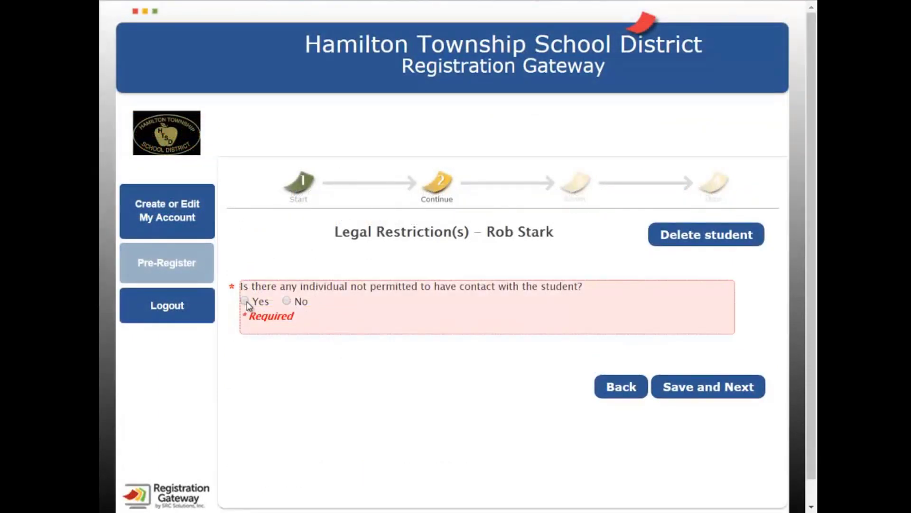
click(245, 302)
scroll(249, 327, down, 3)
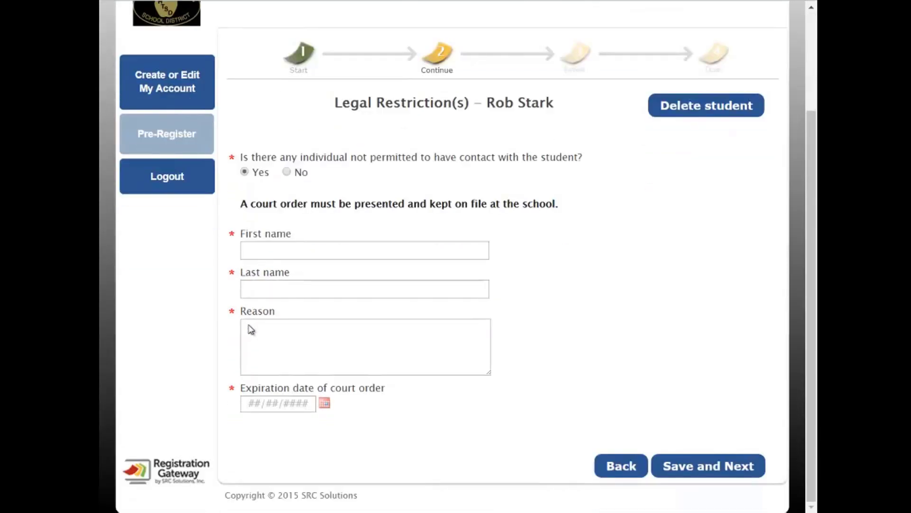
click(287, 173)
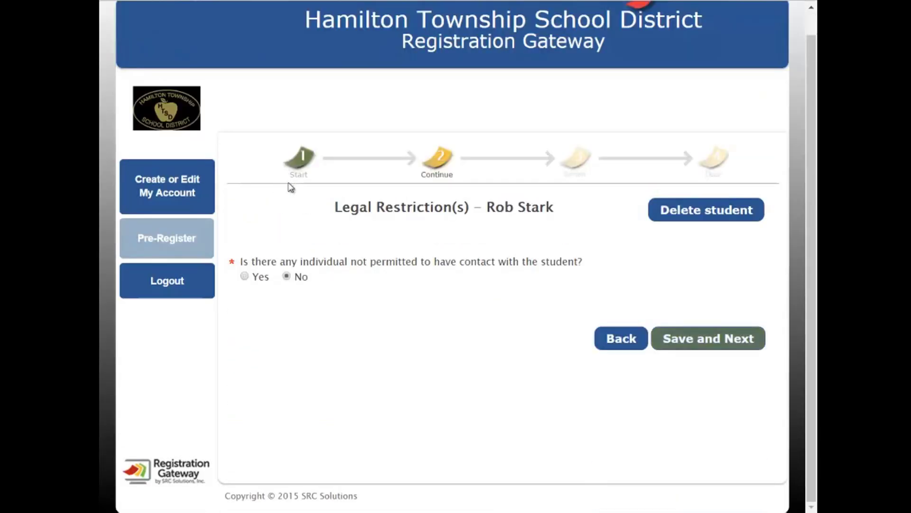
click(678, 337)
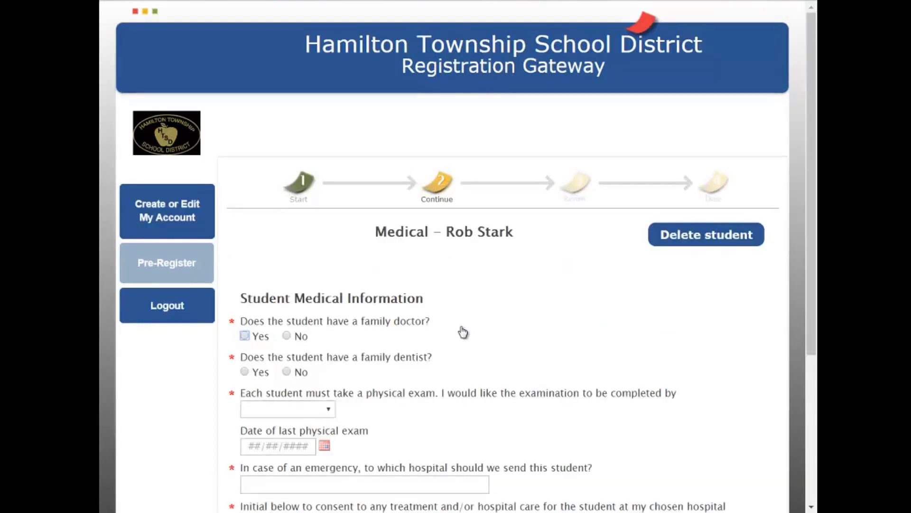
Mark that the student has a family doctor and enter the doctor's name
scroll(463, 332, down, 2)
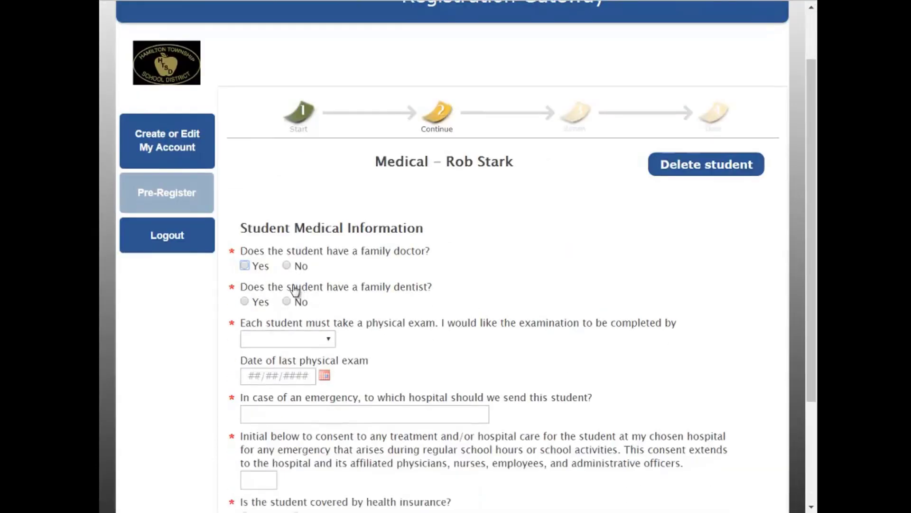
click(245, 266)
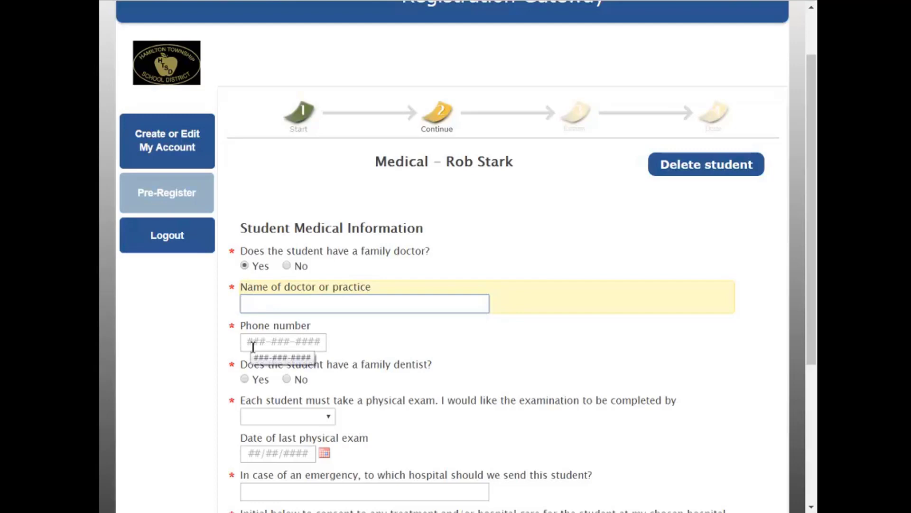
text(D)
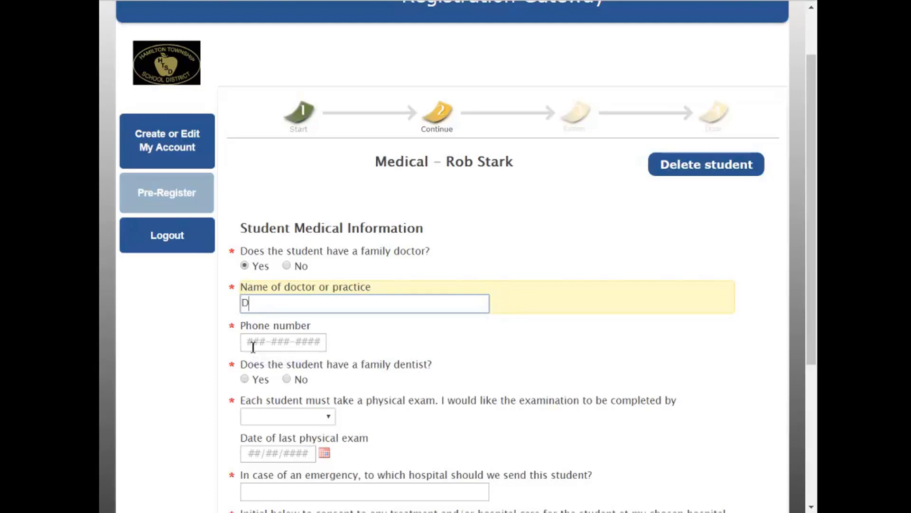
text(r Strang)
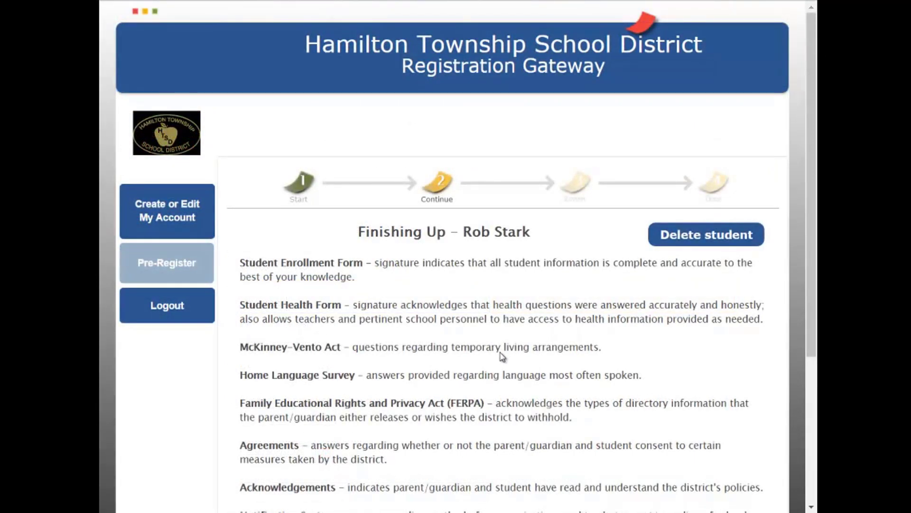
Type the parent's full name as the electronic signature on Finishing Up
scroll(502, 356, down, 3)
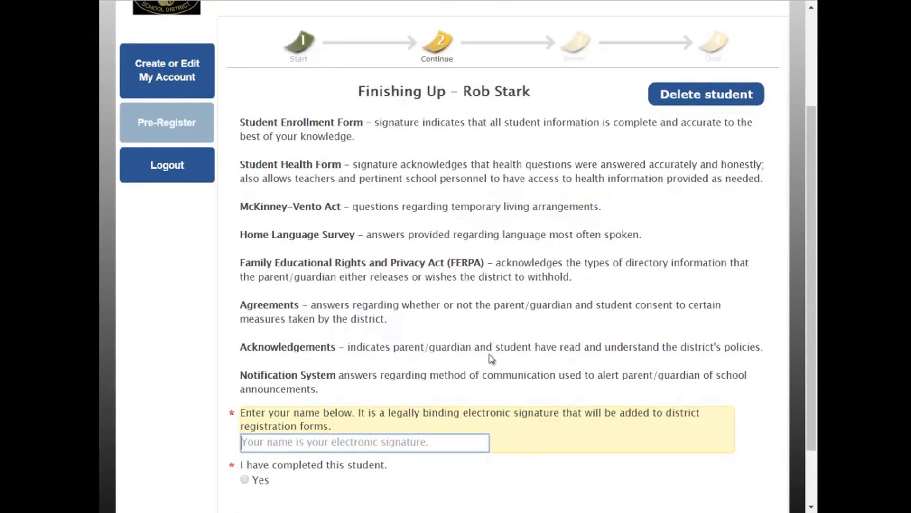
text(ned stark)
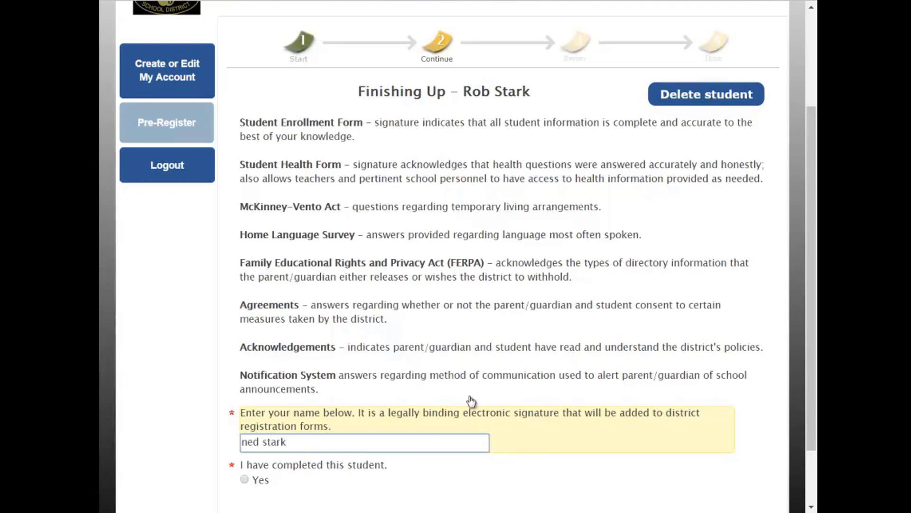
scroll(456, 407, down, 2)
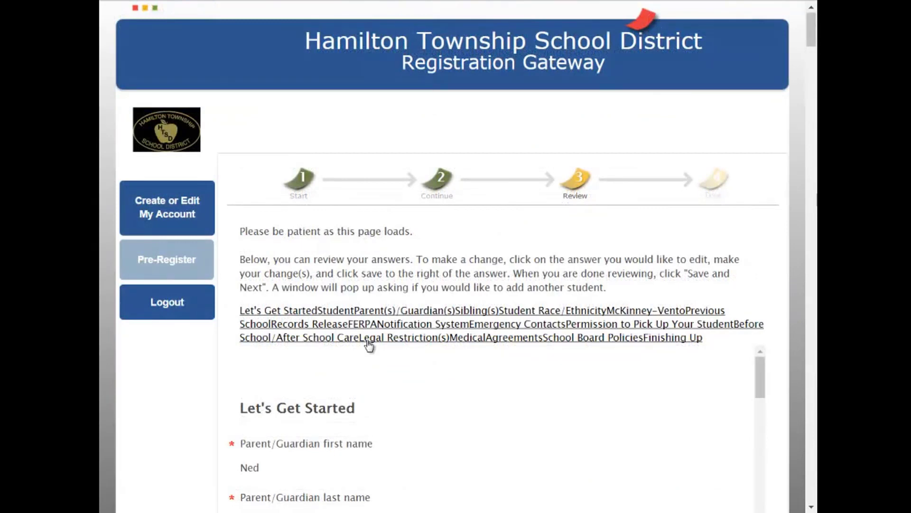
Look through the Review answers, selecting the parent's first name answer to show it is editable
scroll(335, 353, down, 2)
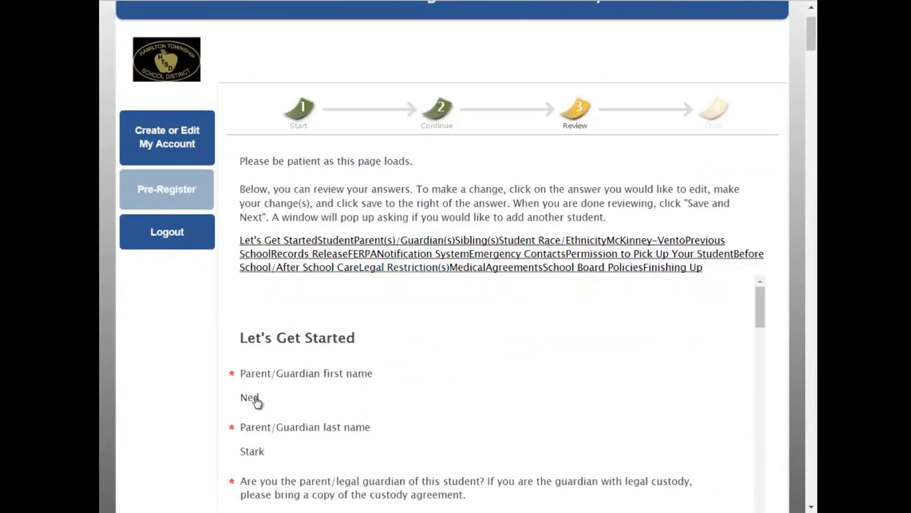
click(253, 398)
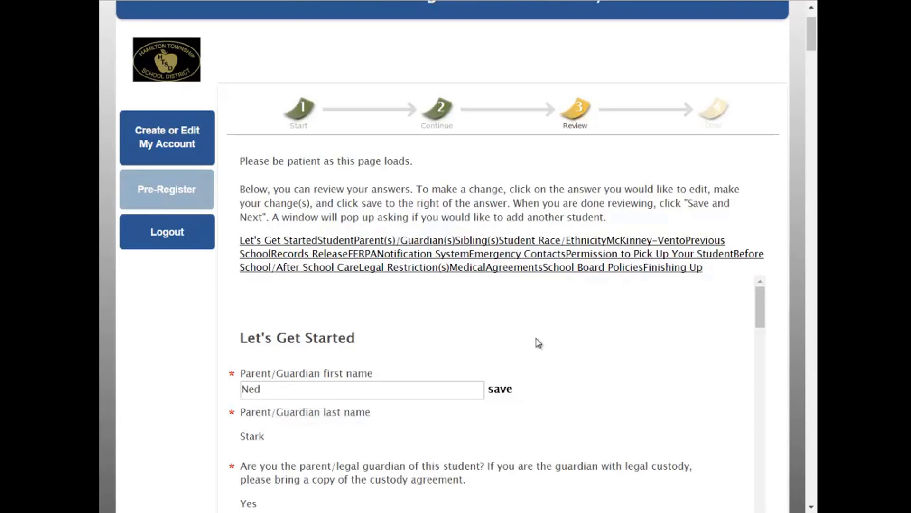
scroll(532, 354, down, 3)
scroll(532, 355, down, 1)
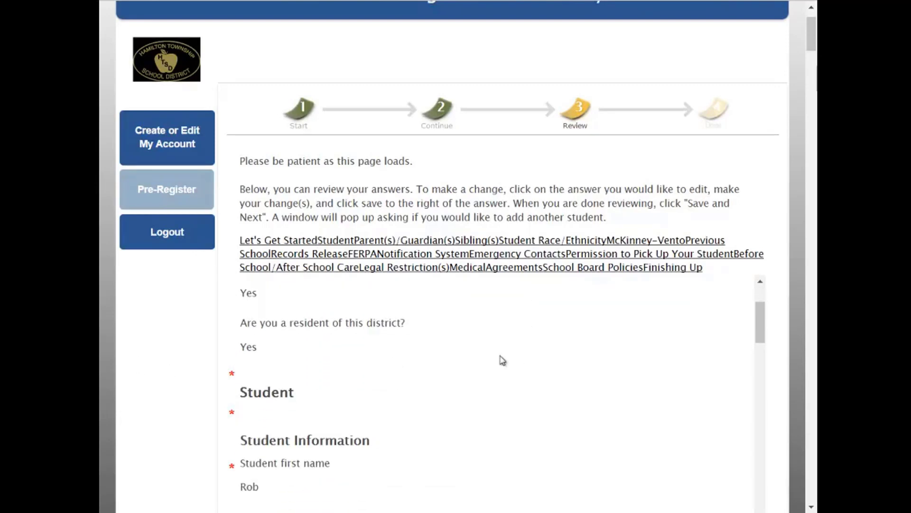
scroll(364, 391, down, 1)
scroll(363, 391, down, 6)
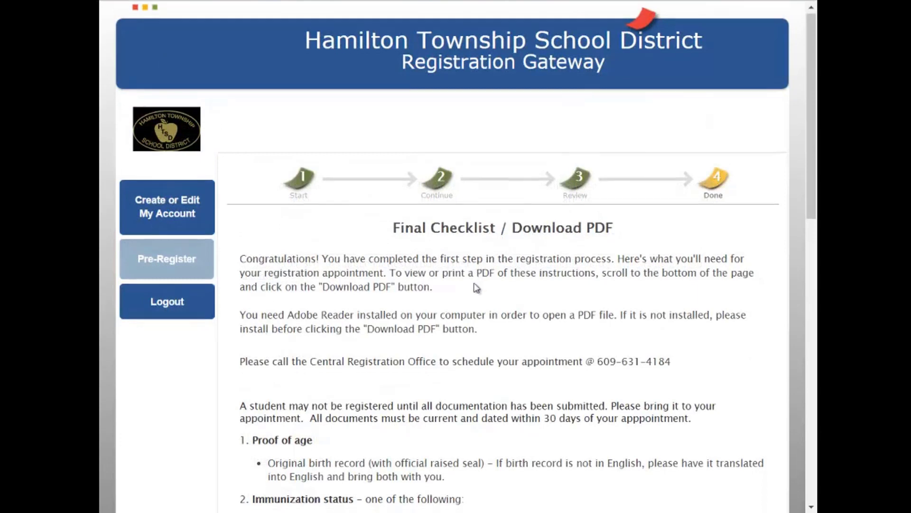
Go to the bottom of the Final Checklist and continue to complete pre-registration
scroll(478, 292, down, 3)
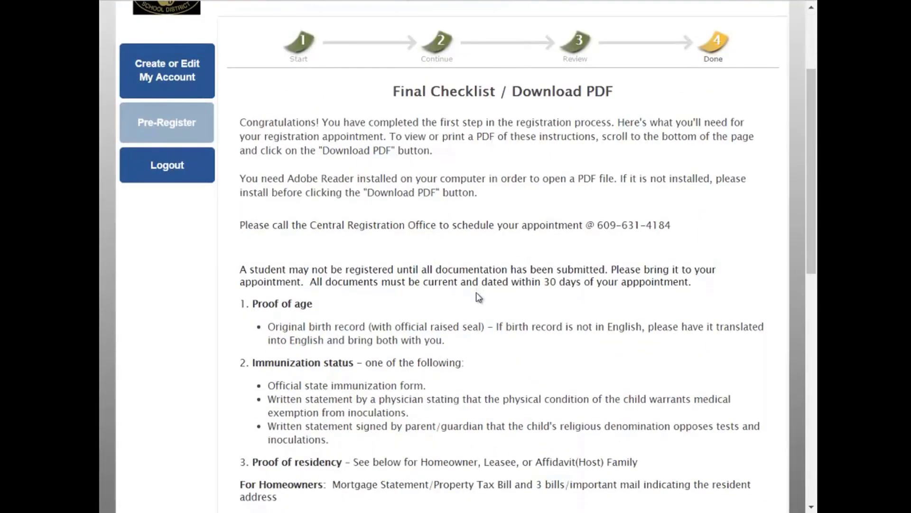
scroll(479, 297, down, 1)
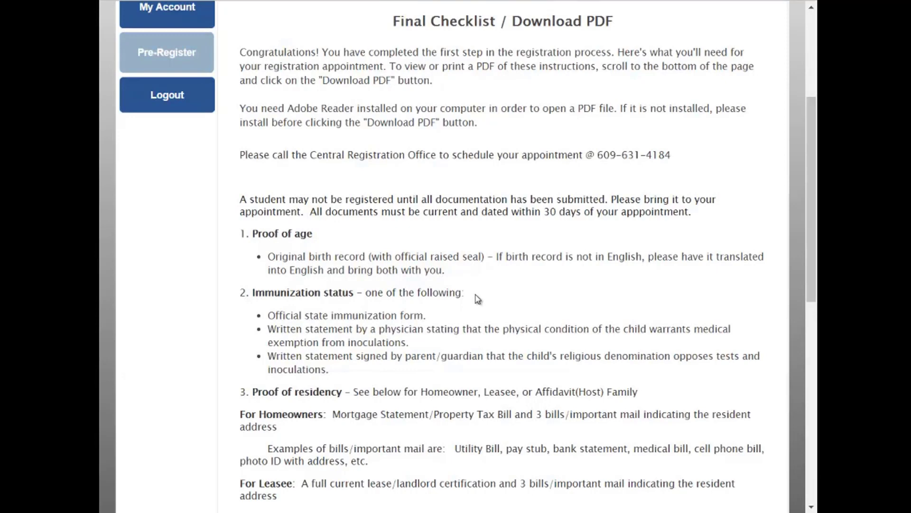
scroll(477, 298, down, 5)
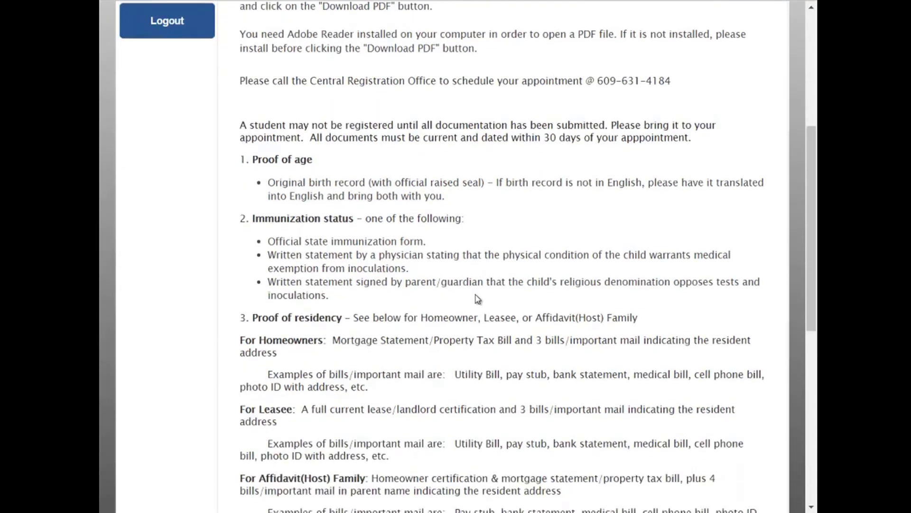
scroll(477, 298, down, 6)
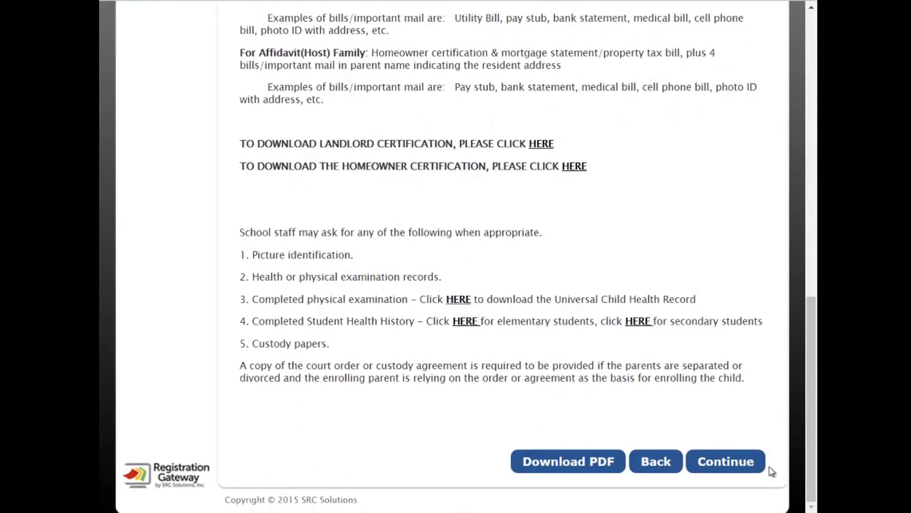
click(721, 463)
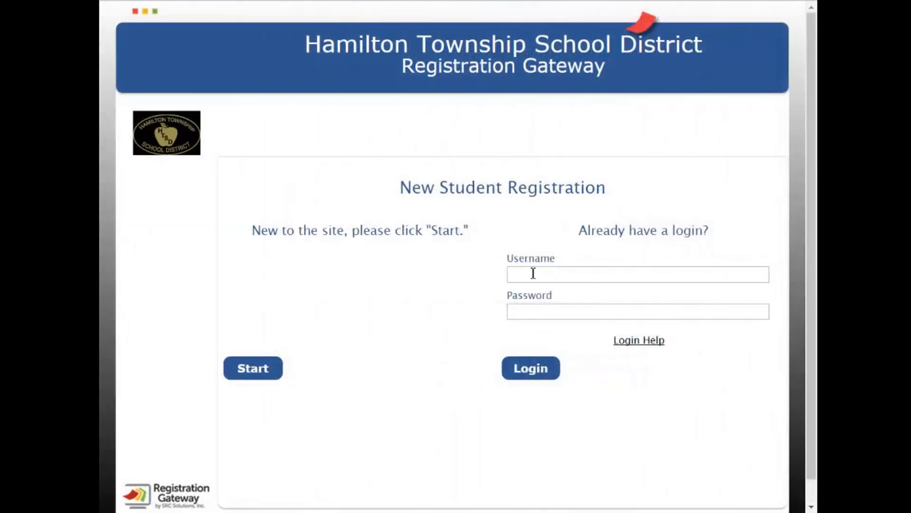
Log in with the parent account's username and password
click(529, 274)
text(nstark)
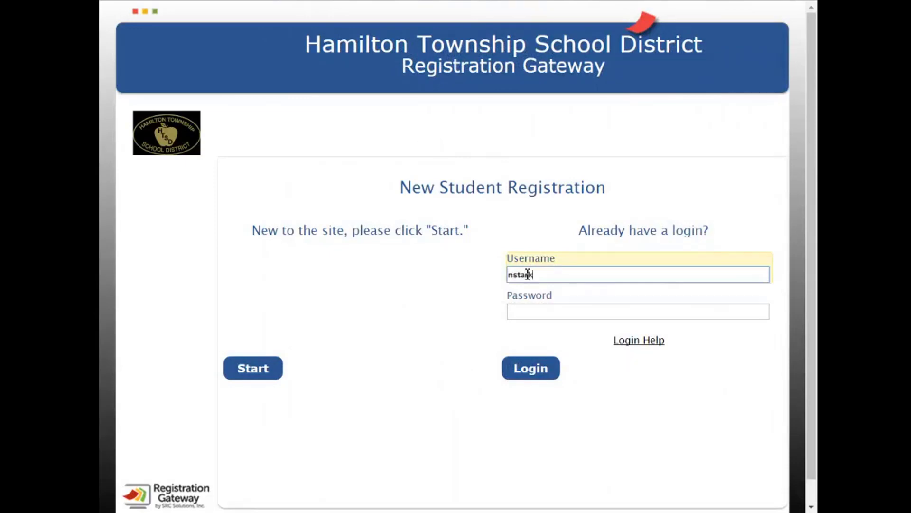
key(Tab)
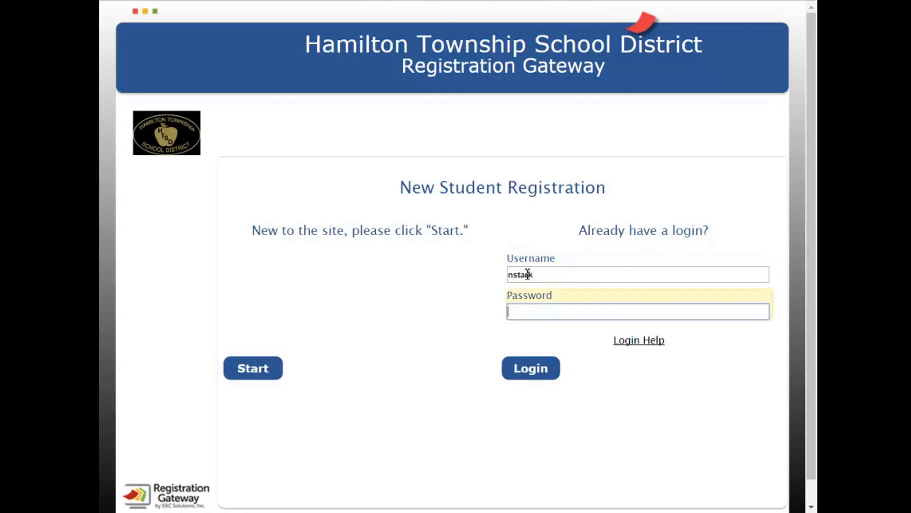
text(•••••••••)
key(Return)
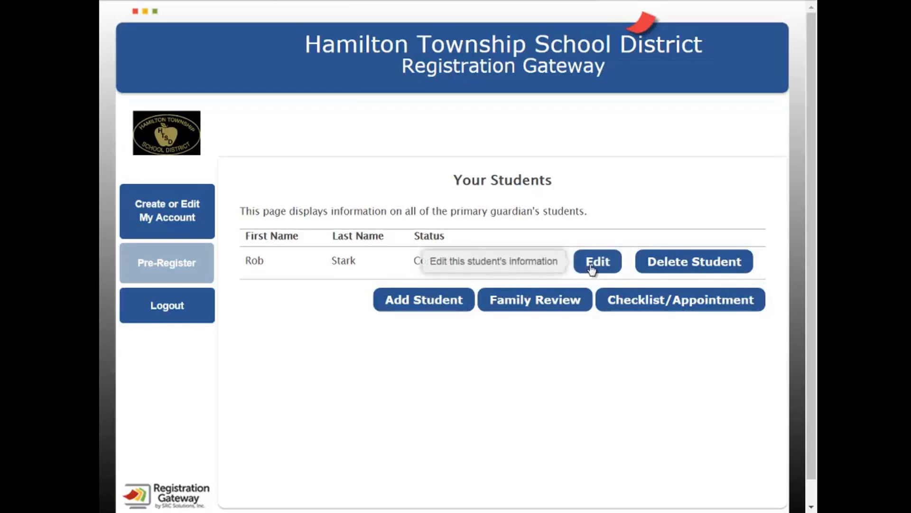
View the account details form, highlighting the stored e-mail, then return to the students list
click(197, 219)
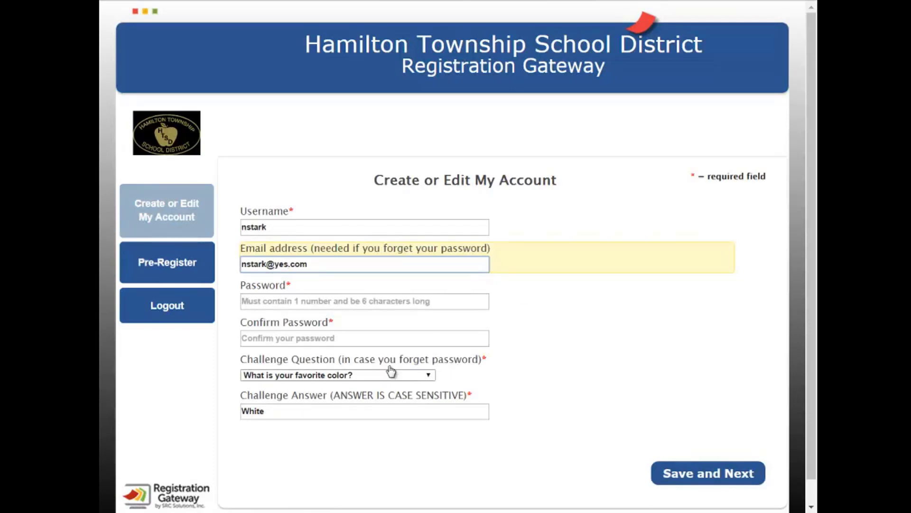
double_click(283, 264)
scroll(413, 368, down, 1)
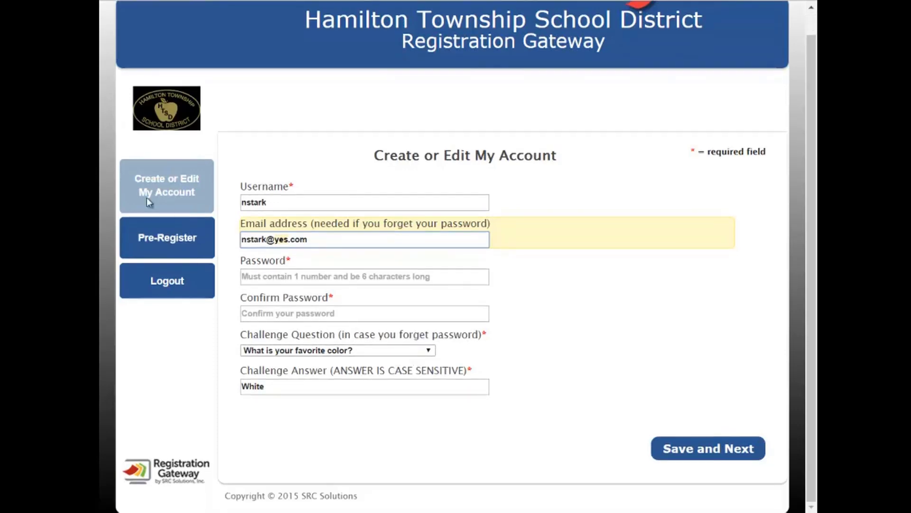
click(157, 238)
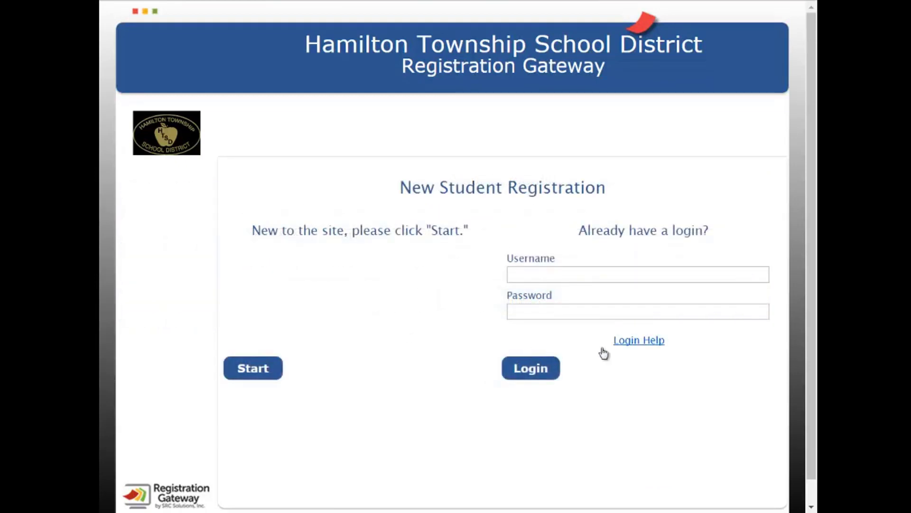
In Login Help, enter the account username, answer its challenge question, and request a new password by e-mail
click(651, 344)
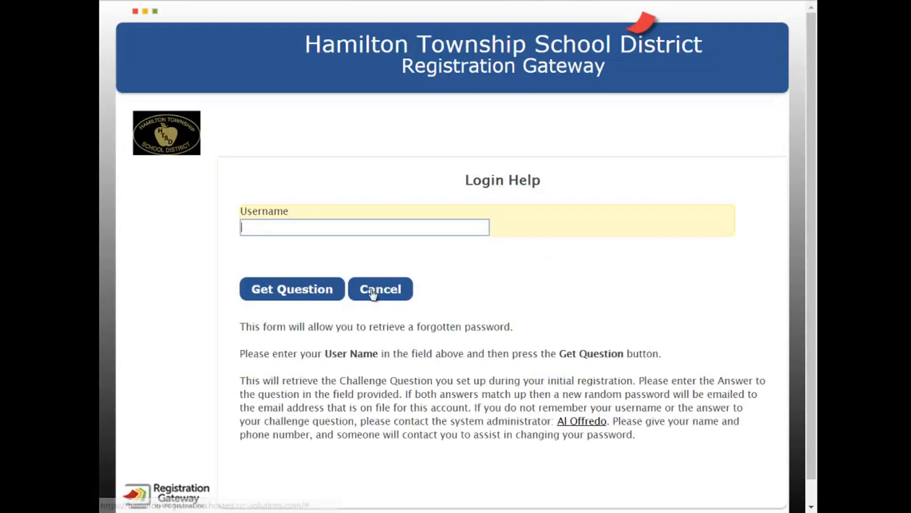
text(nstark)
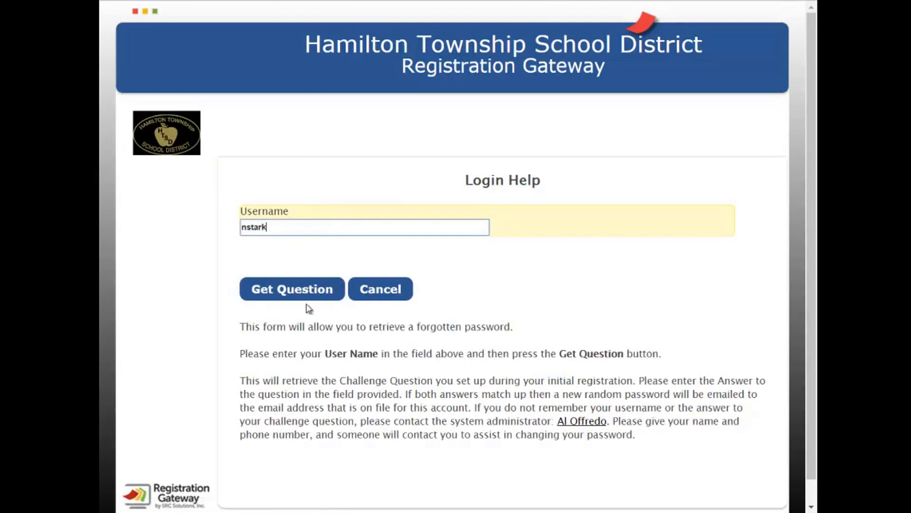
click(311, 290)
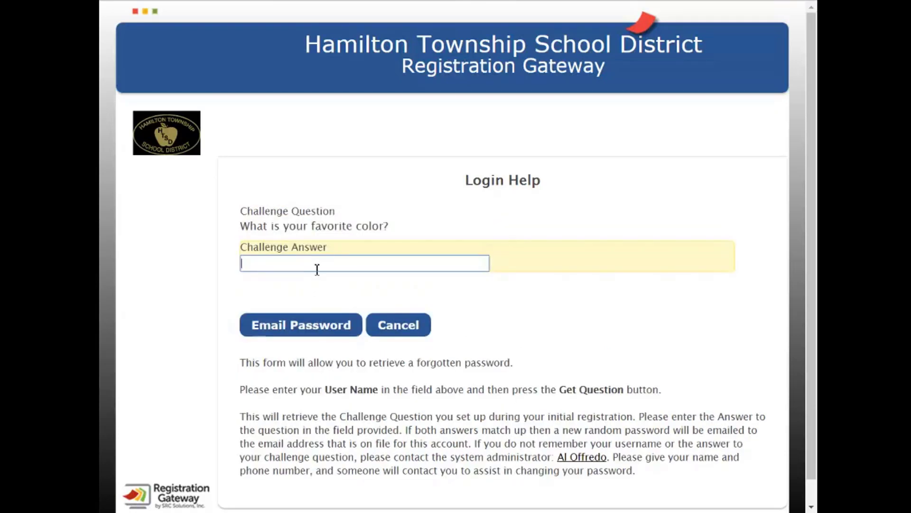
text(White)
click(293, 331)
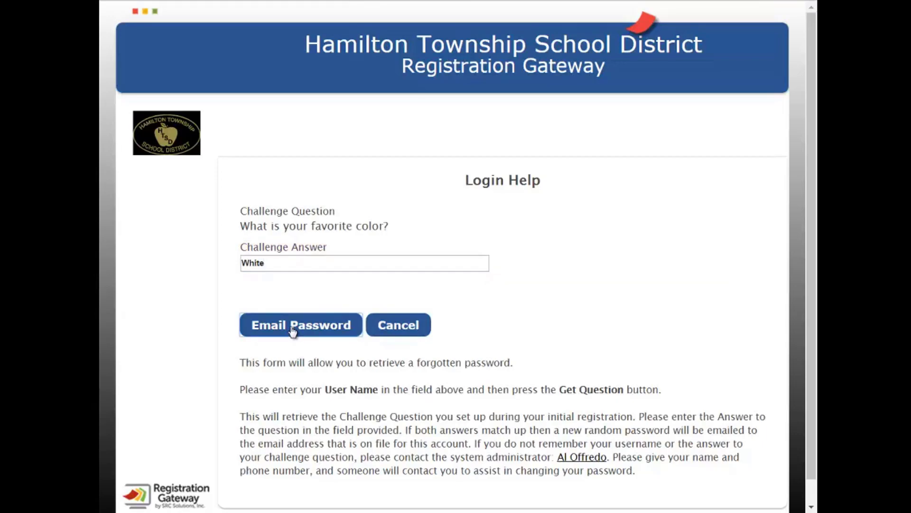